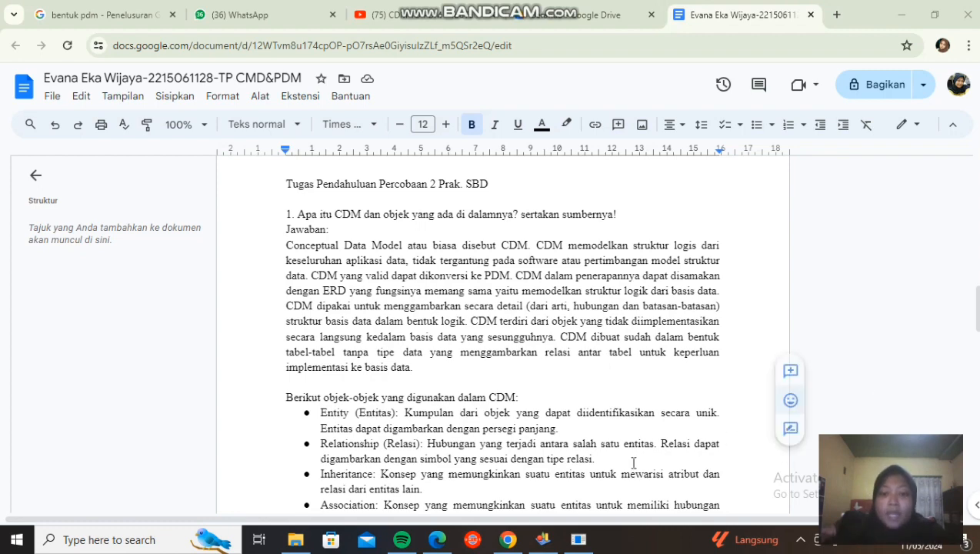
Read through the document's answers on CDM and PDM, including their objects, sources and example diagram
scroll(639, 443, "down", 4)
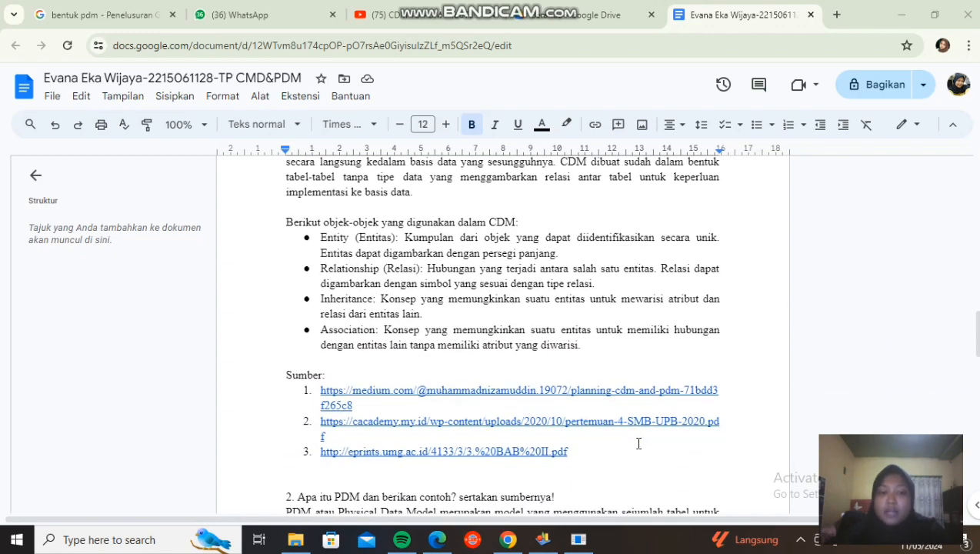
scroll(638, 443, "down", 6)
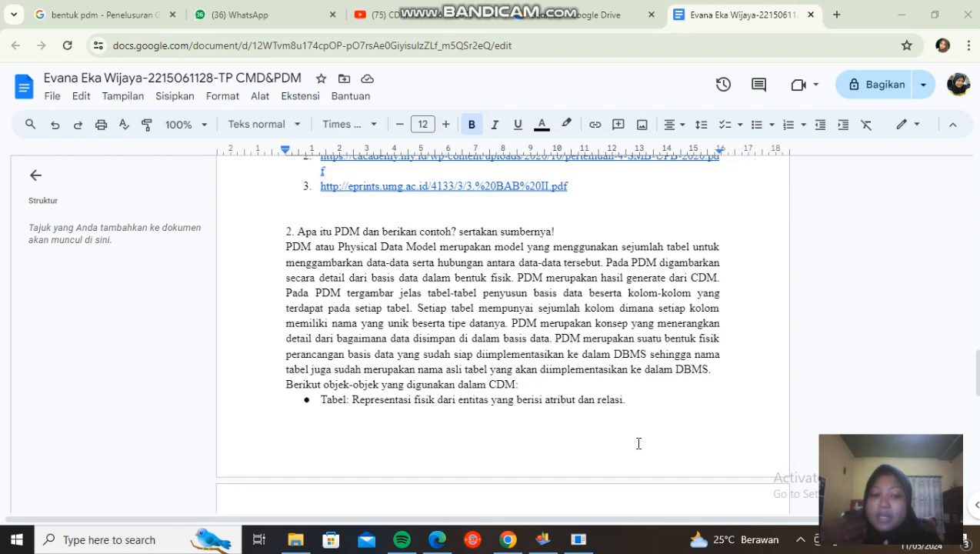
scroll(638, 443, "down", 2)
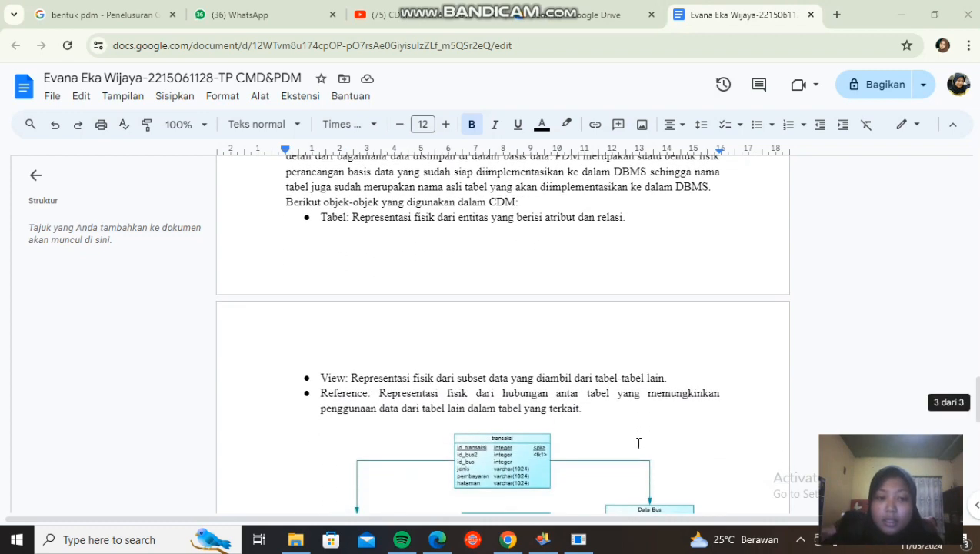
scroll(638, 443, "up", 2)
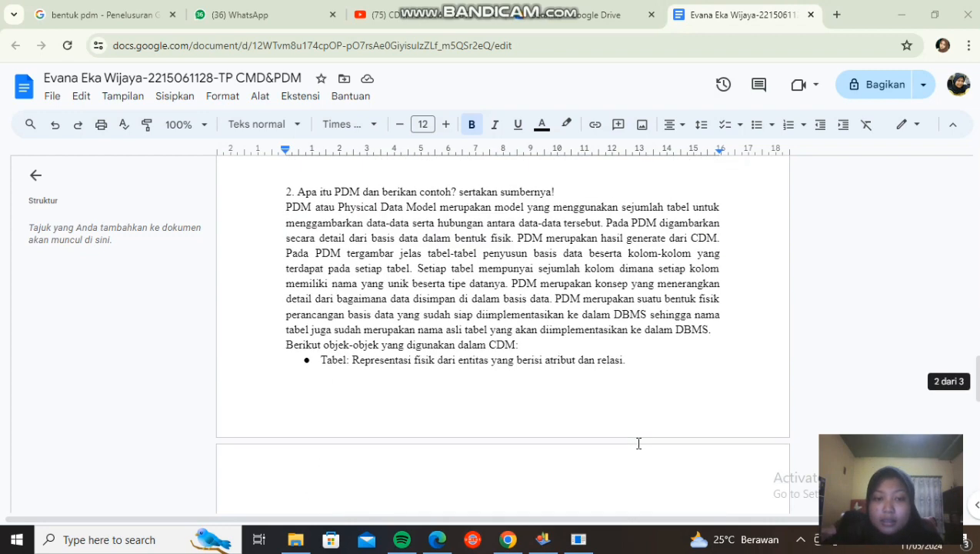
scroll(639, 443, "down", 2)
scroll(639, 443, "up", 2)
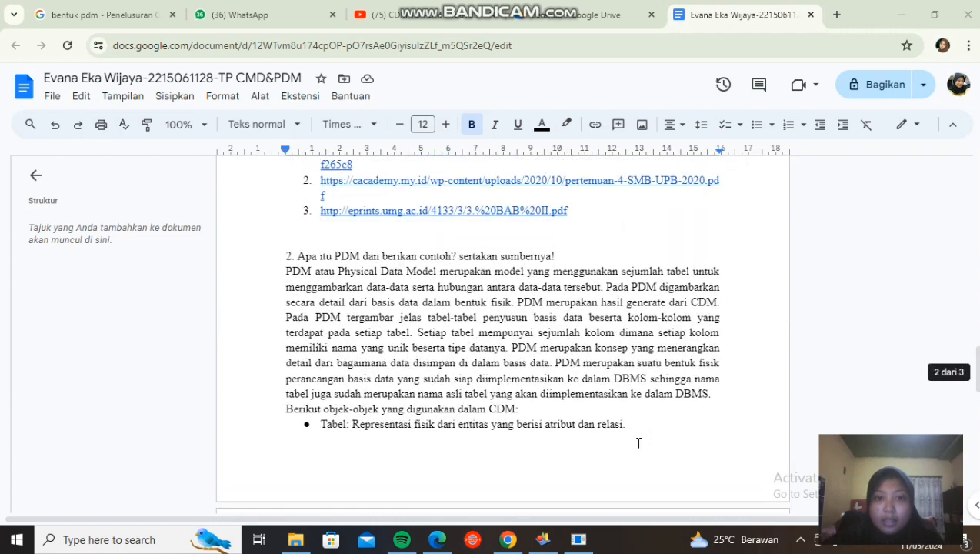
scroll(638, 443, "down", 1)
scroll(639, 443, "down", 1)
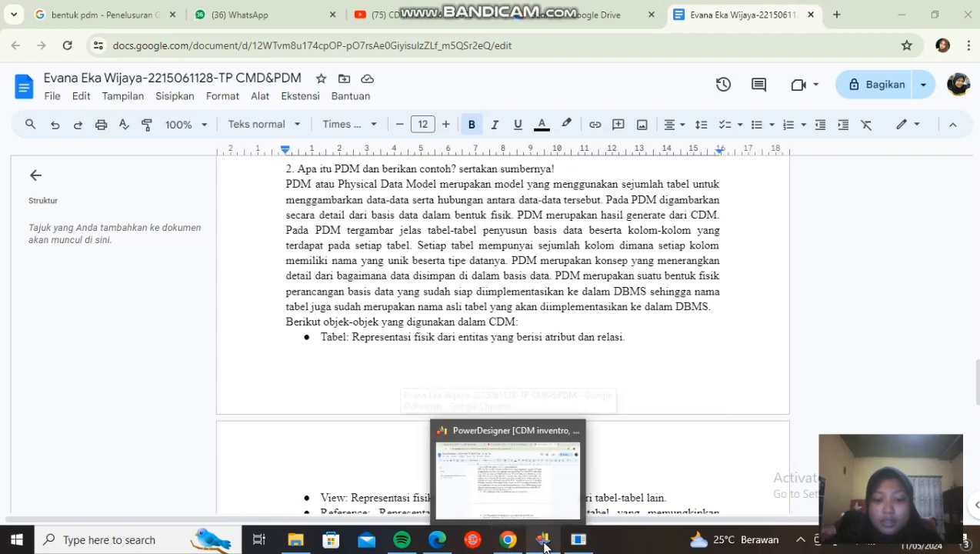
Switch to PowerDesigner and examine the entities and relationships in the cmd inventor conceptual diagram
left_click(544, 544)
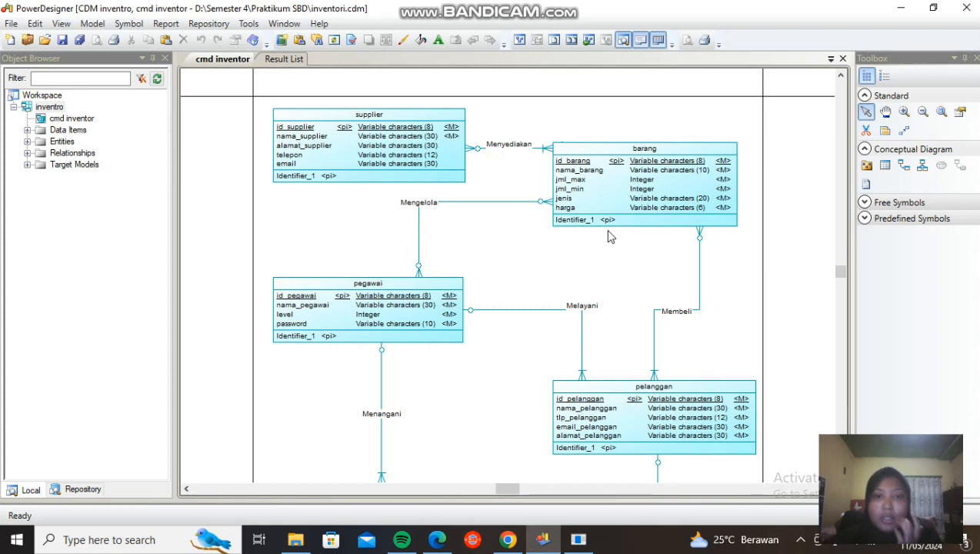
scroll(607, 236, "down", 4)
scroll(607, 236, "up", 3)
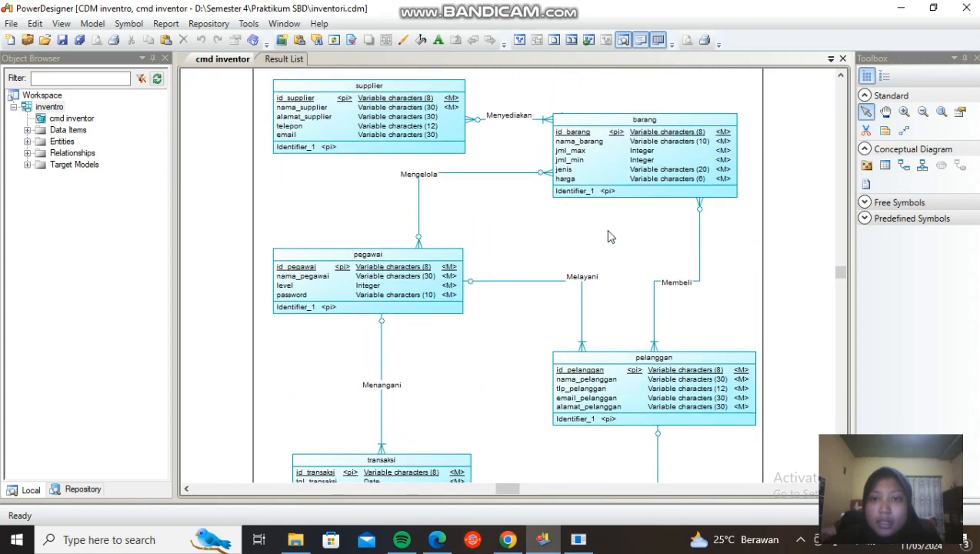
scroll(608, 236, "up", 2)
scroll(607, 236, "down", 4)
scroll(608, 236, "up", 2)
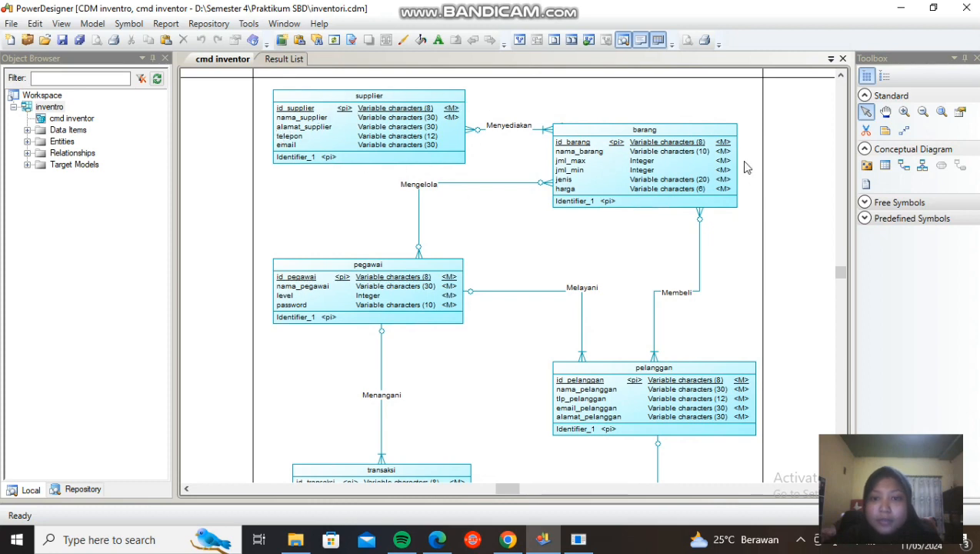
scroll(681, 403, "down", 2)
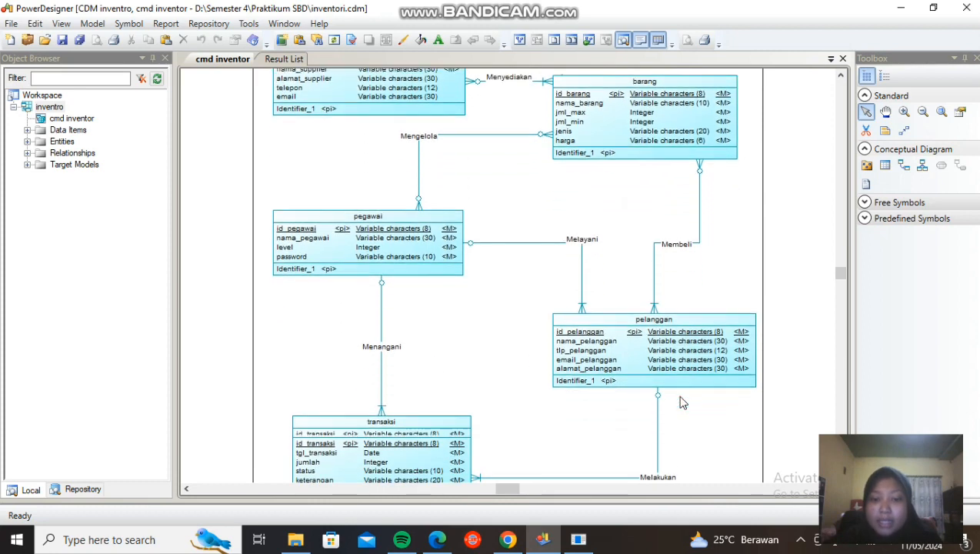
scroll(680, 402, "up", 1)
scroll(493, 348, "up", 2)
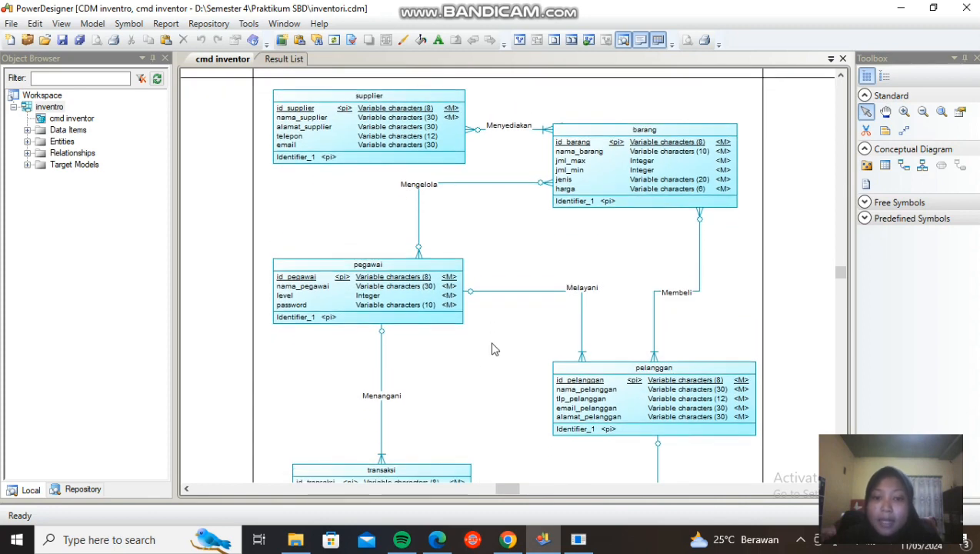
scroll(493, 348, "down", 4)
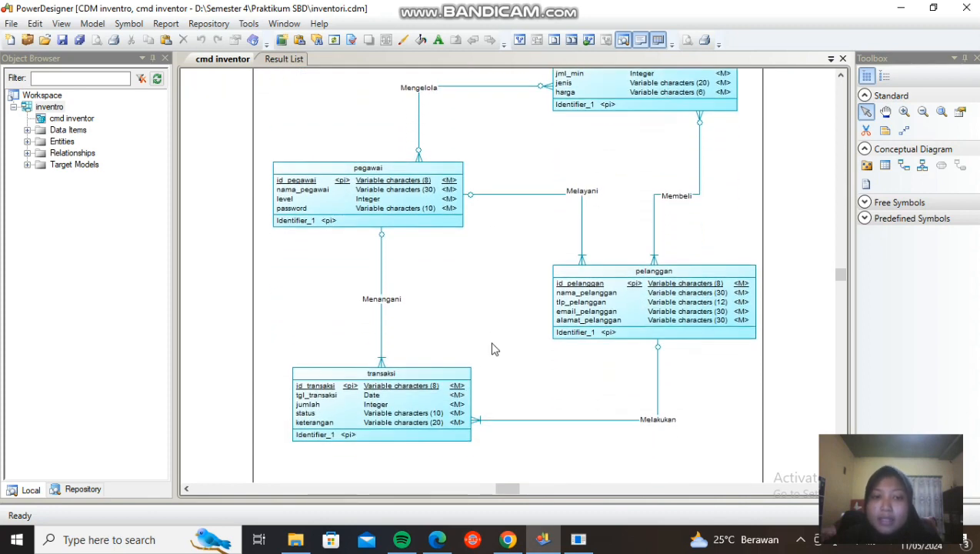
scroll(493, 348, "up", 5)
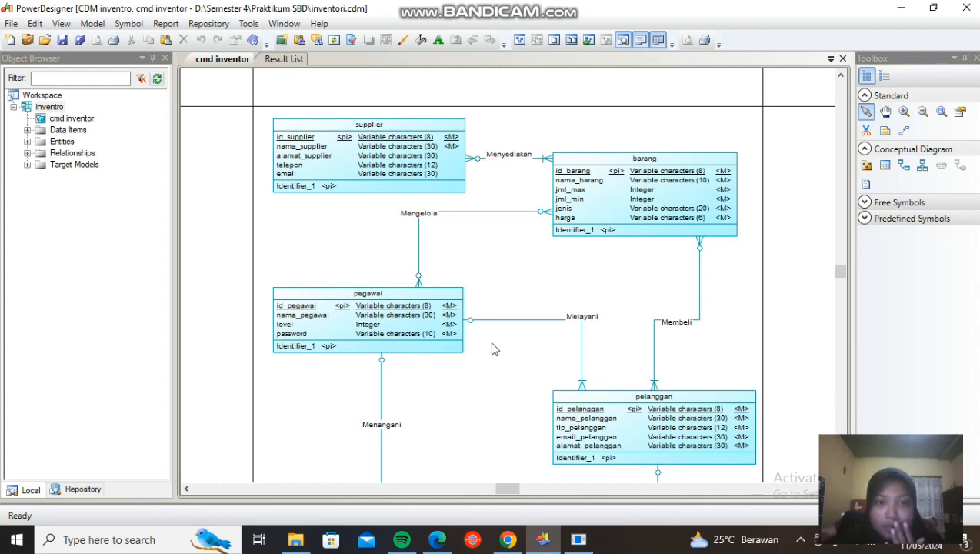
scroll(494, 349, "down", 1)
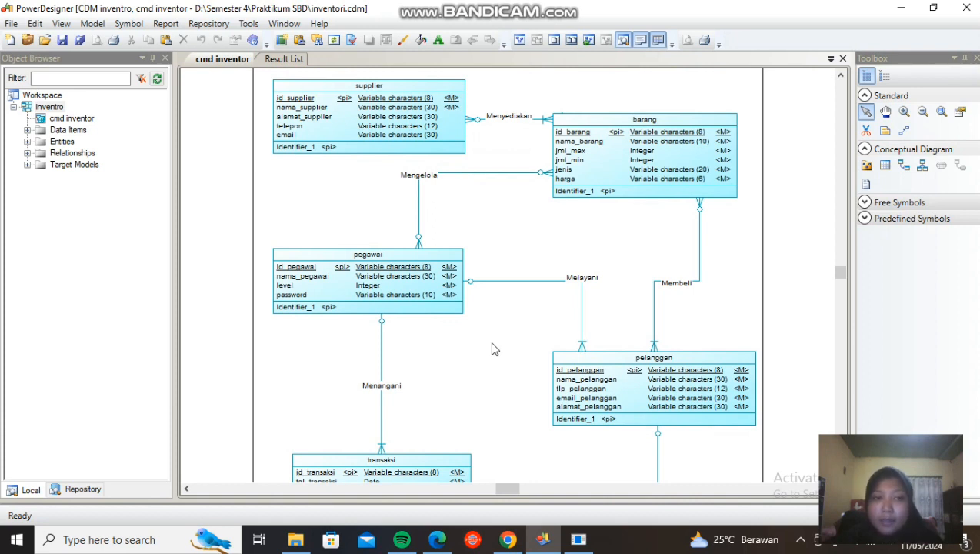
Make the alamat_supplier, telepon and email attributes of the supplier entity mandatory
double_click(378, 108)
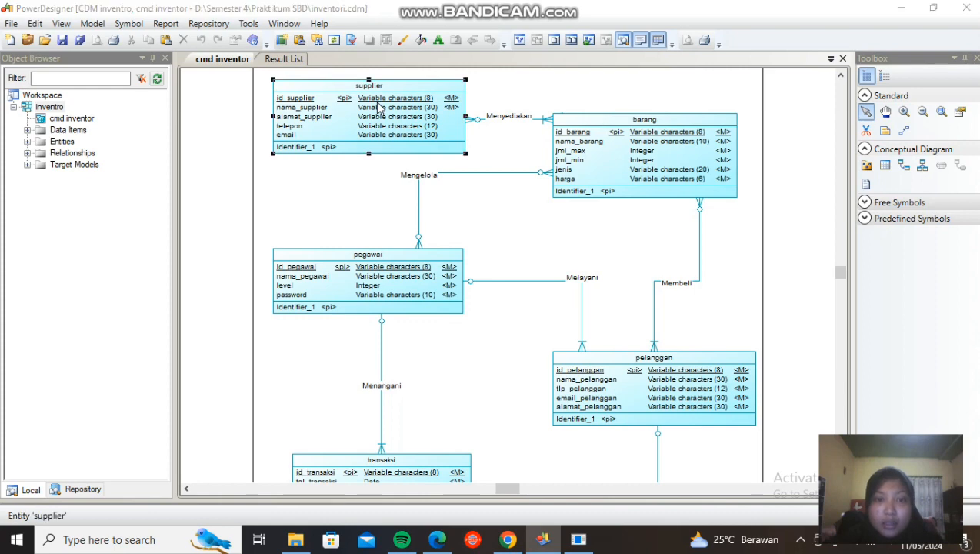
left_click(307, 36)
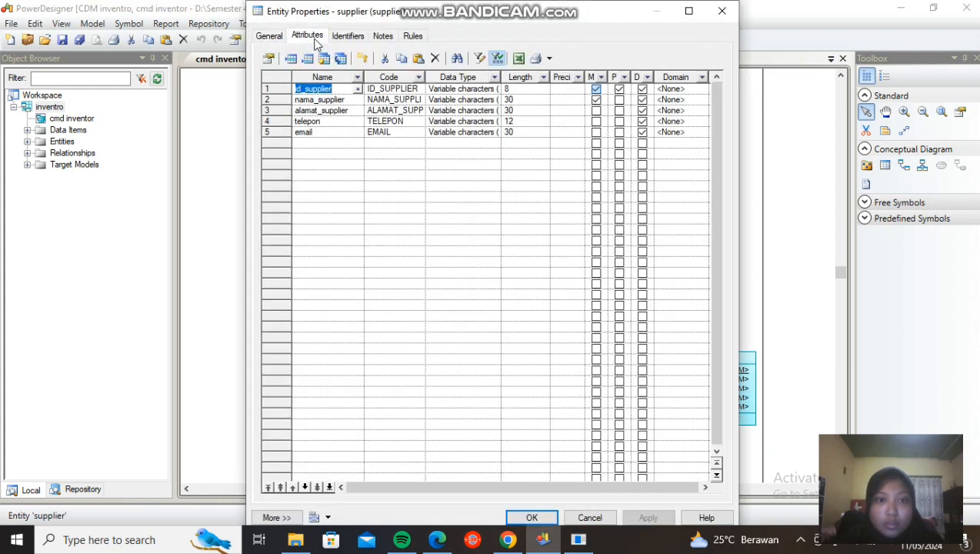
left_click(596, 110)
left_click(596, 121)
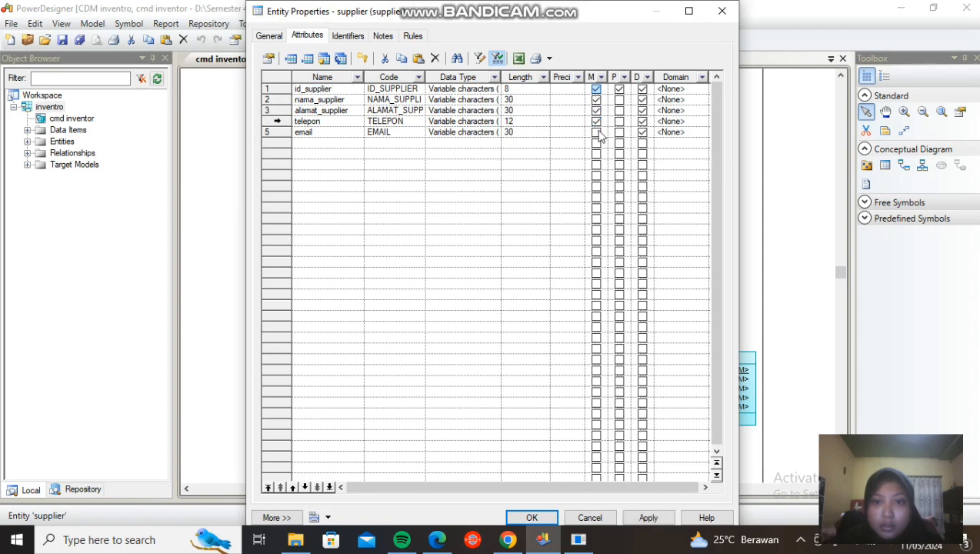
left_click(596, 132)
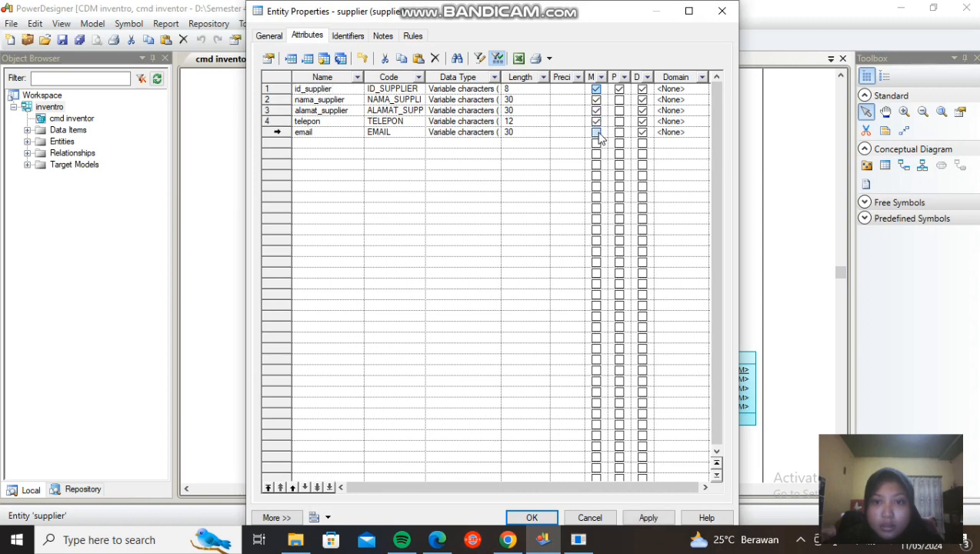
left_click(531, 517)
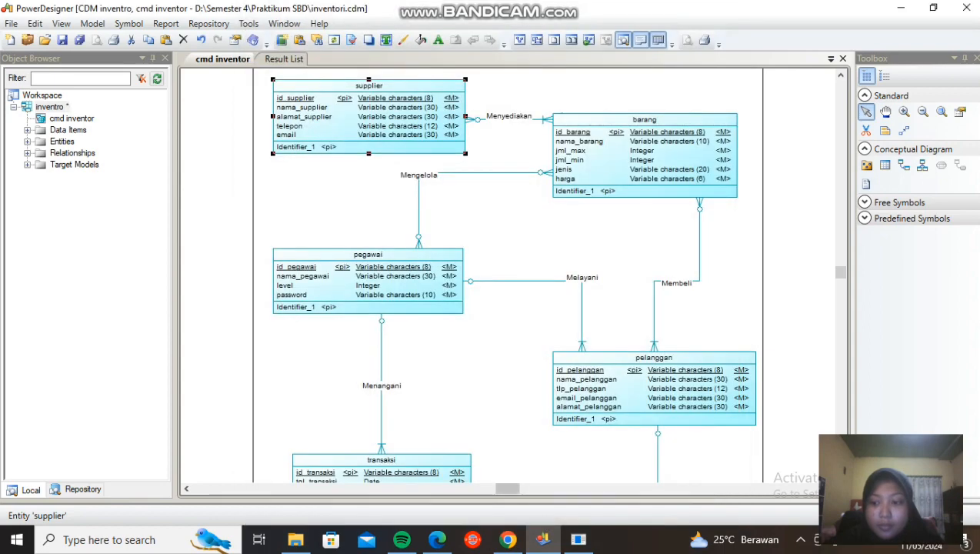
left_click(499, 193)
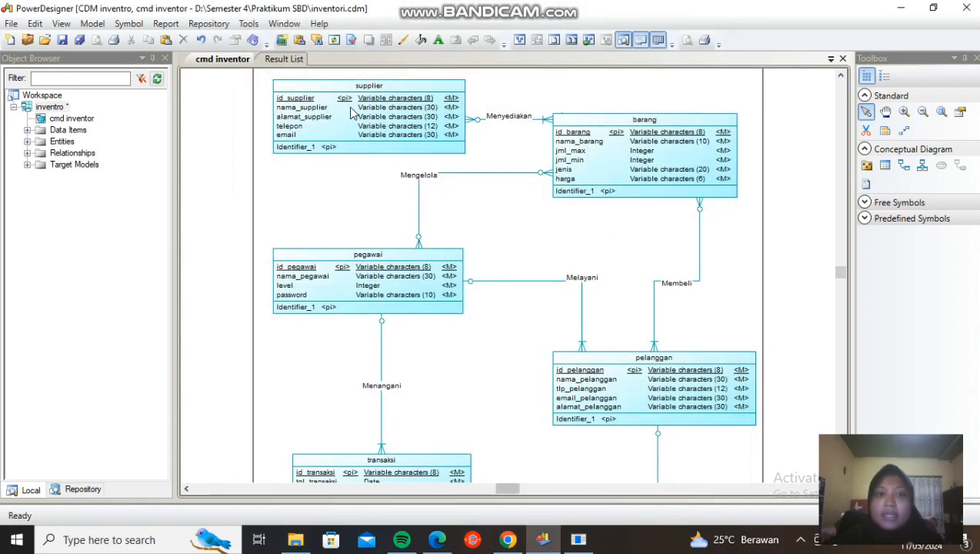
Review the supplier entity's attribute list with its data types, lengths and mandatory settings
left_click(397, 125)
double_click(397, 124)
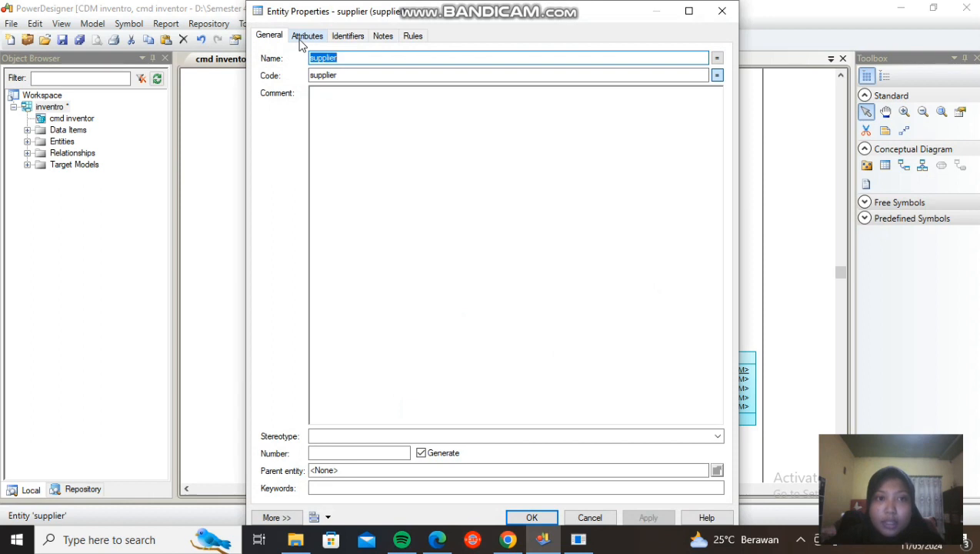
left_click(307, 37)
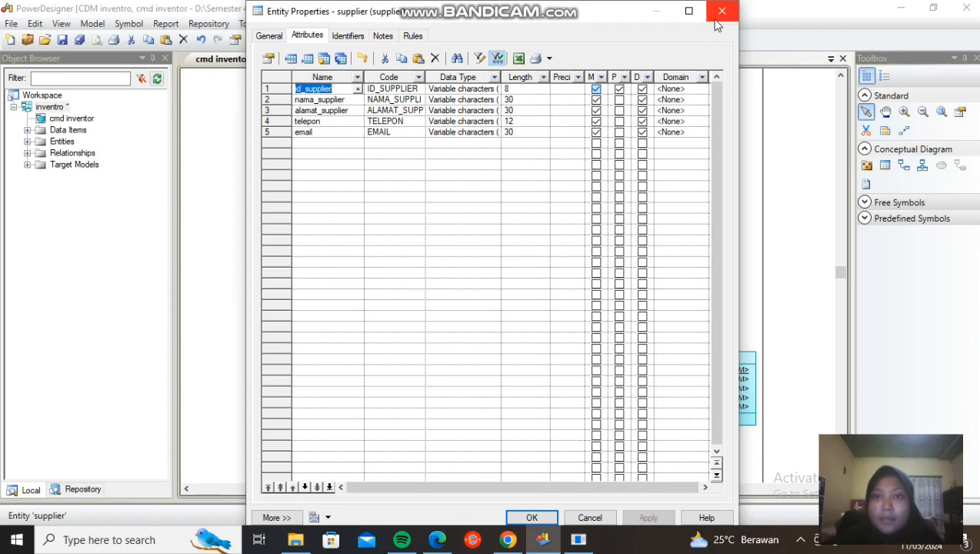
left_click(528, 519)
left_click(528, 518)
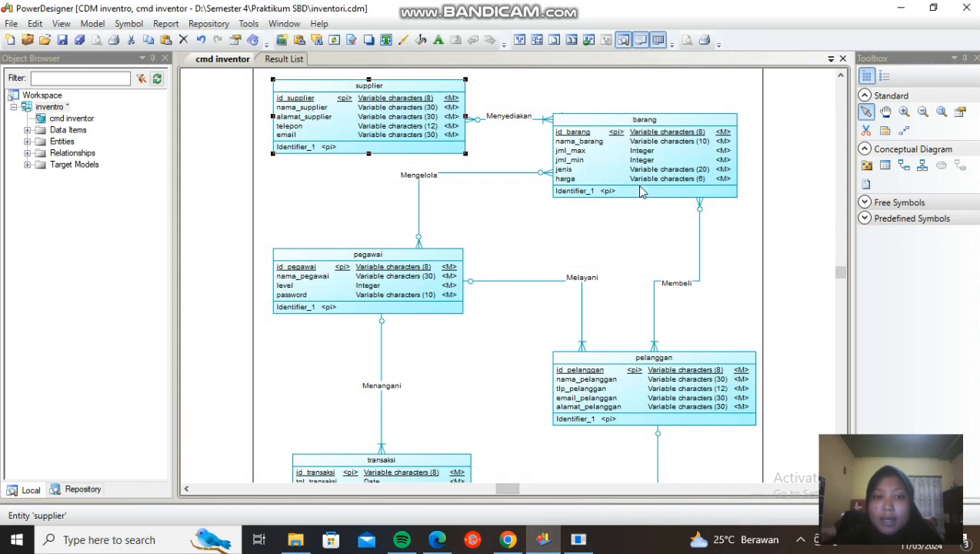
Review the barang entity's attribute list with its data types, lengths and mandatory settings
scroll(636, 185, "down", 3)
scroll(636, 184, "up", 3)
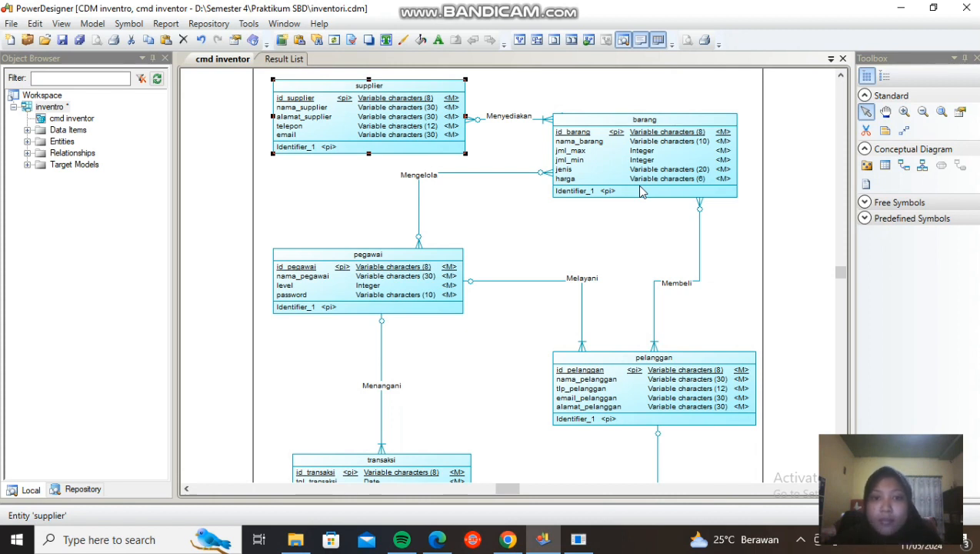
double_click(605, 152)
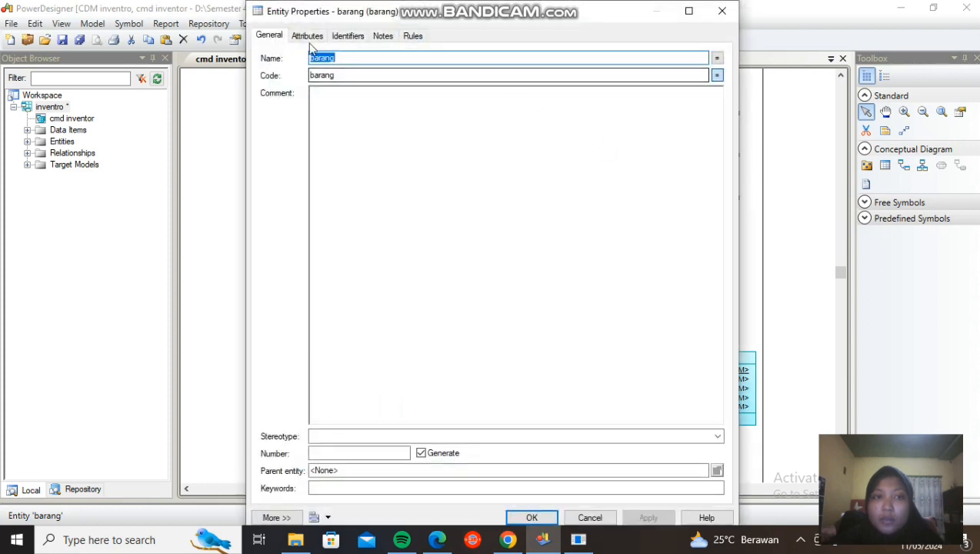
left_click(304, 37)
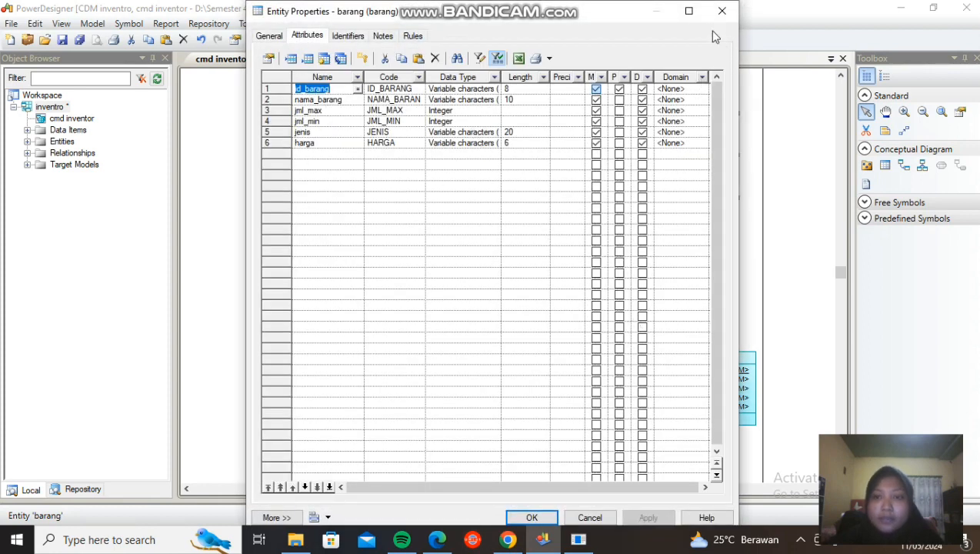
left_click(720, 12)
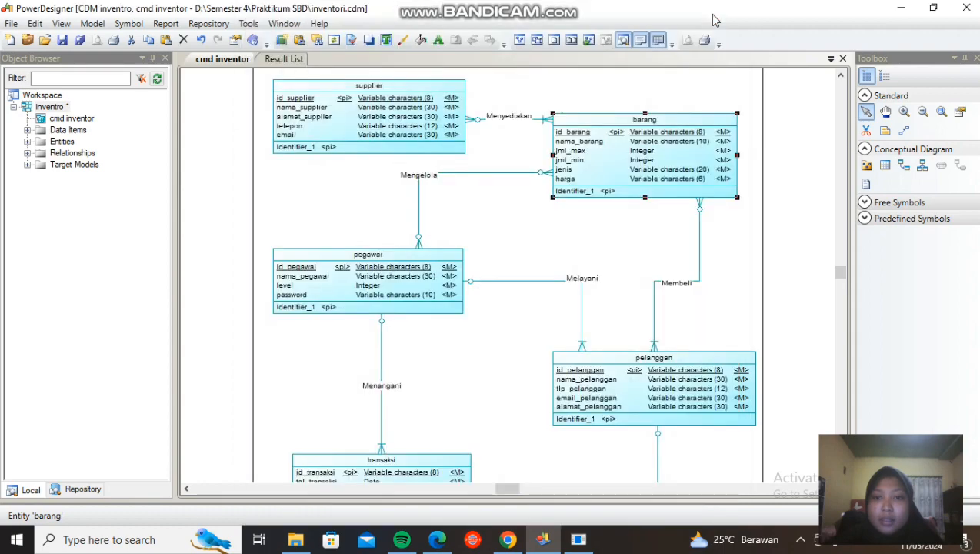
double_click(679, 148)
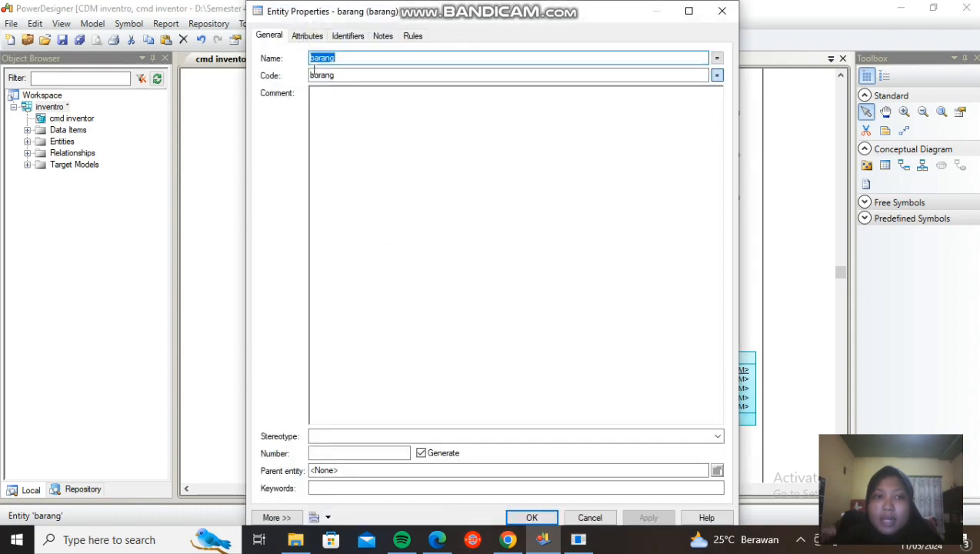
left_click(307, 36)
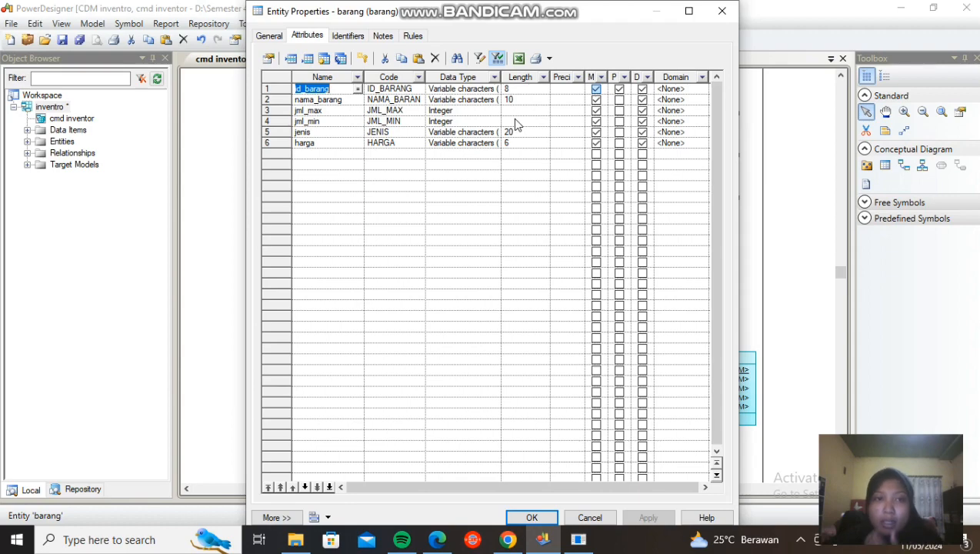
left_click(723, 11)
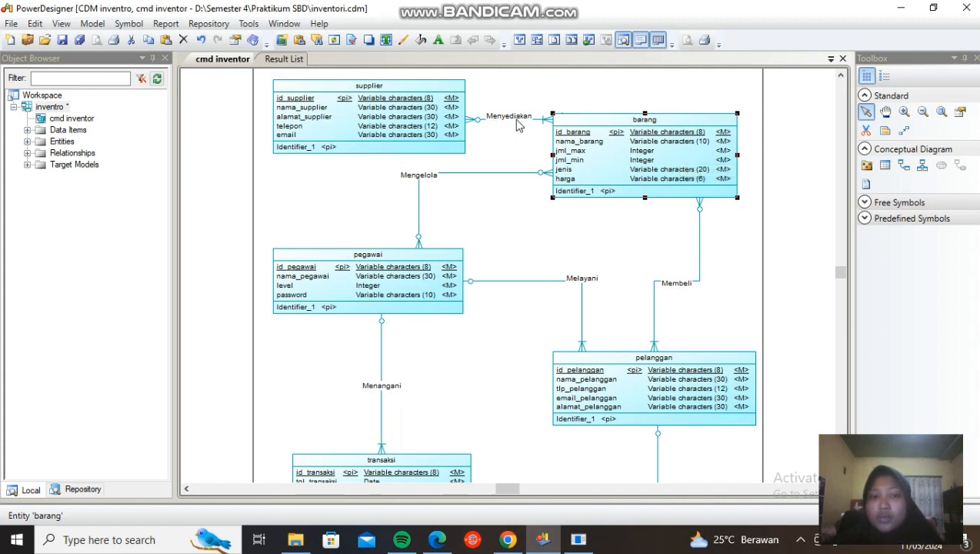
Review the Menyediakan relationship between supplier and barang, checking its name, linked entities, cardinality type and mandatory settings in both directions
double_click(519, 125)
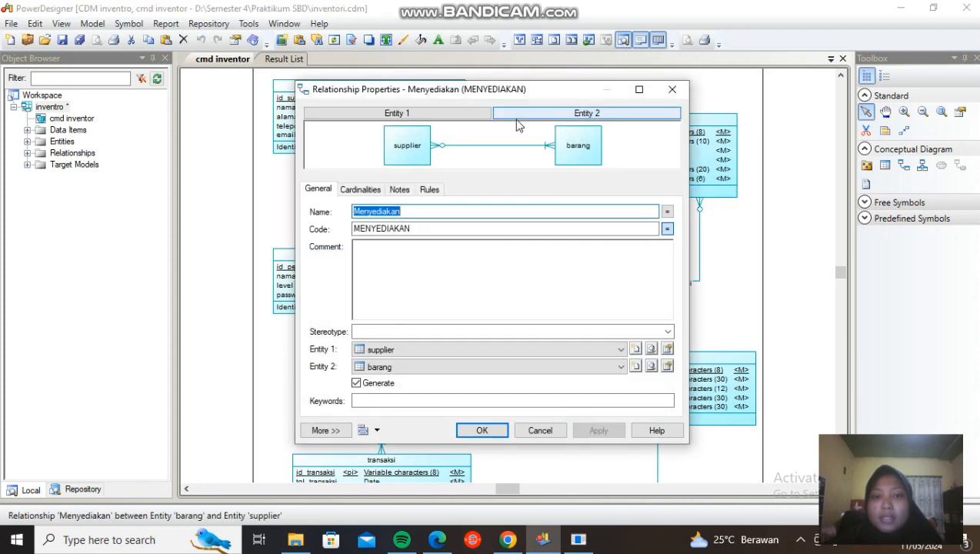
left_click(540, 431)
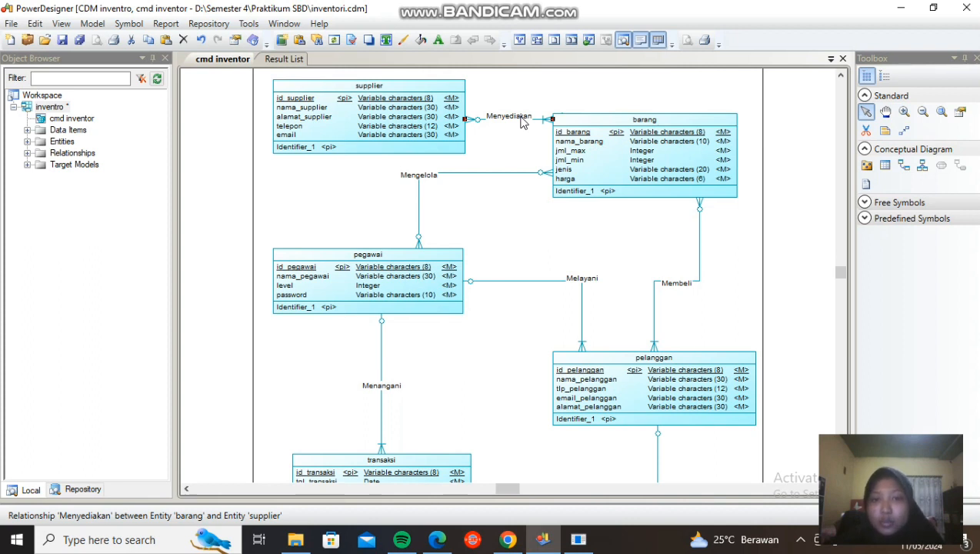
double_click(521, 122)
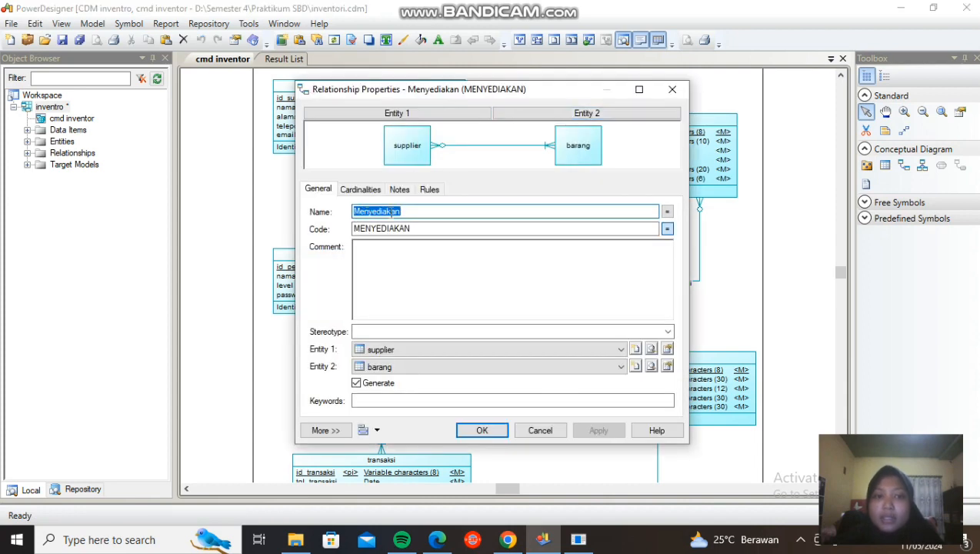
left_click(411, 213)
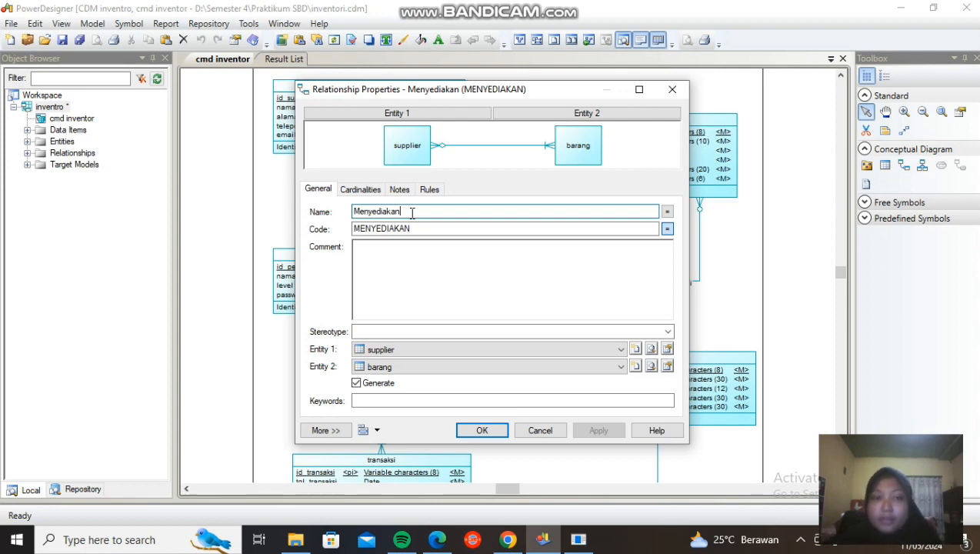
left_click(361, 190)
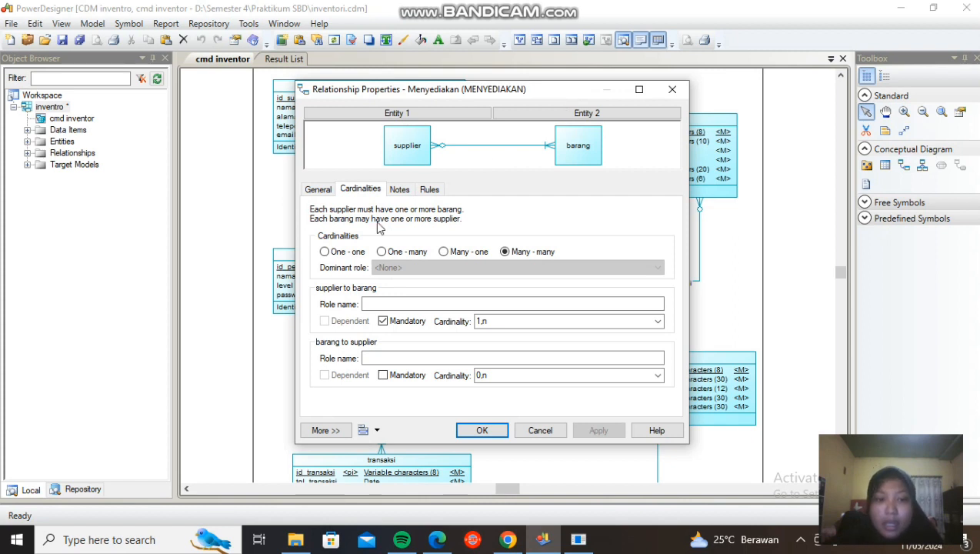
left_click(383, 320)
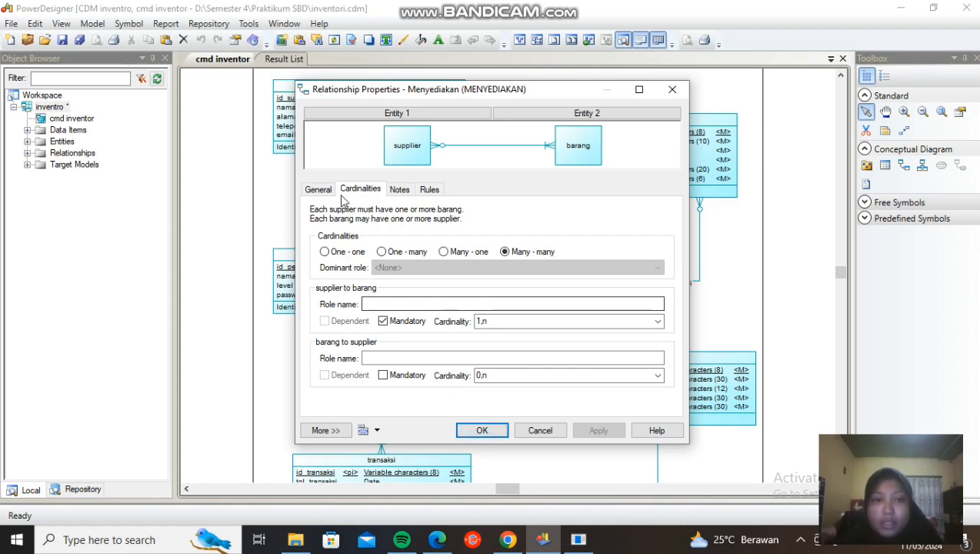
left_click(318, 189)
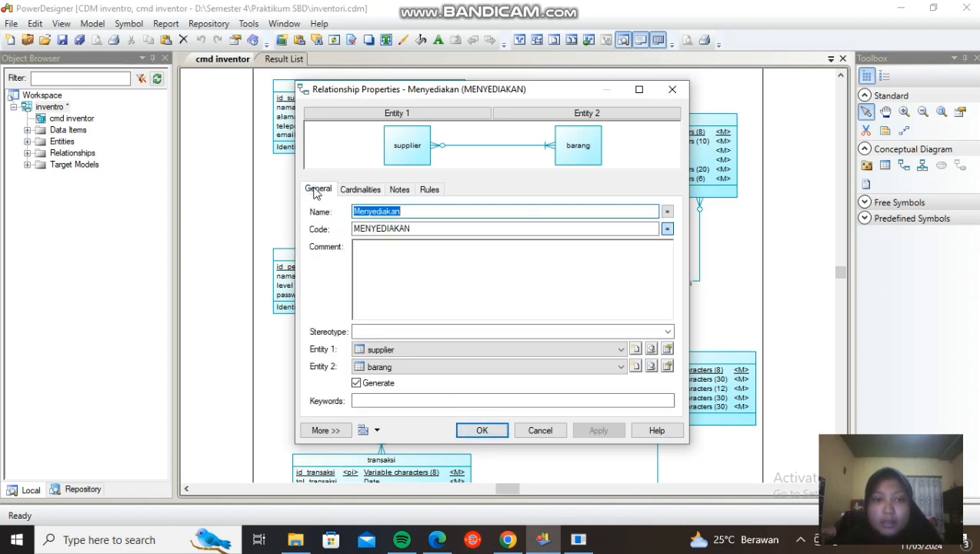
left_click(360, 190)
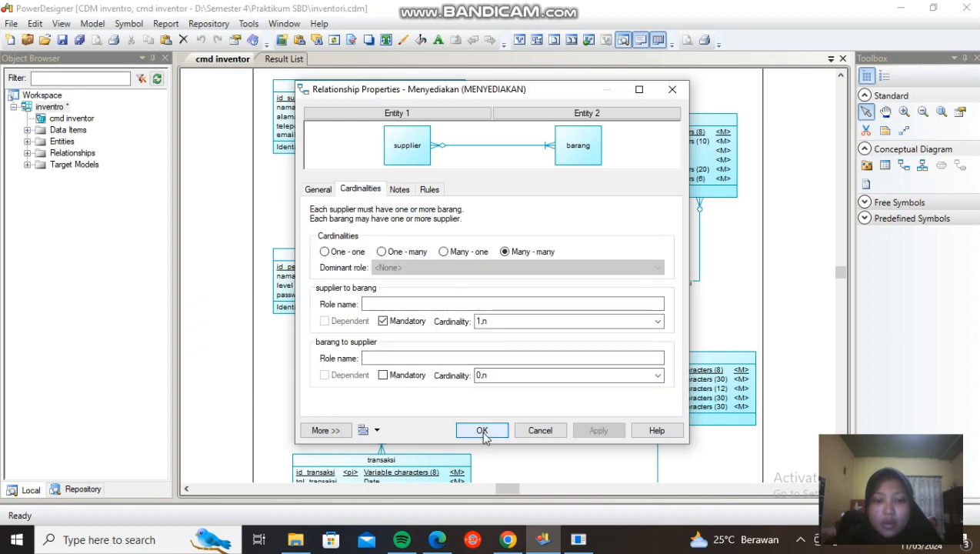
left_click(482, 430)
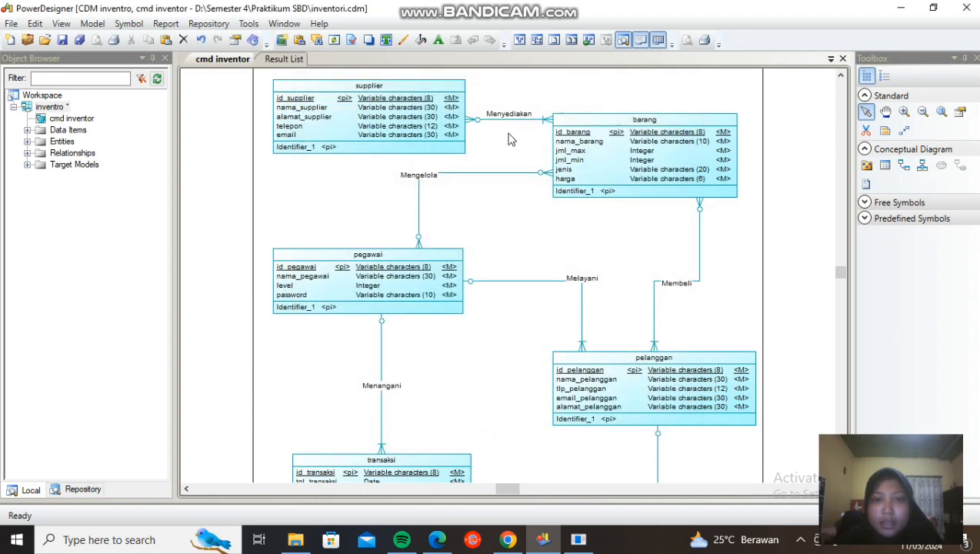
Review the cardinalities of the Mengelola relationship between pegawai and barang
double_click(489, 179)
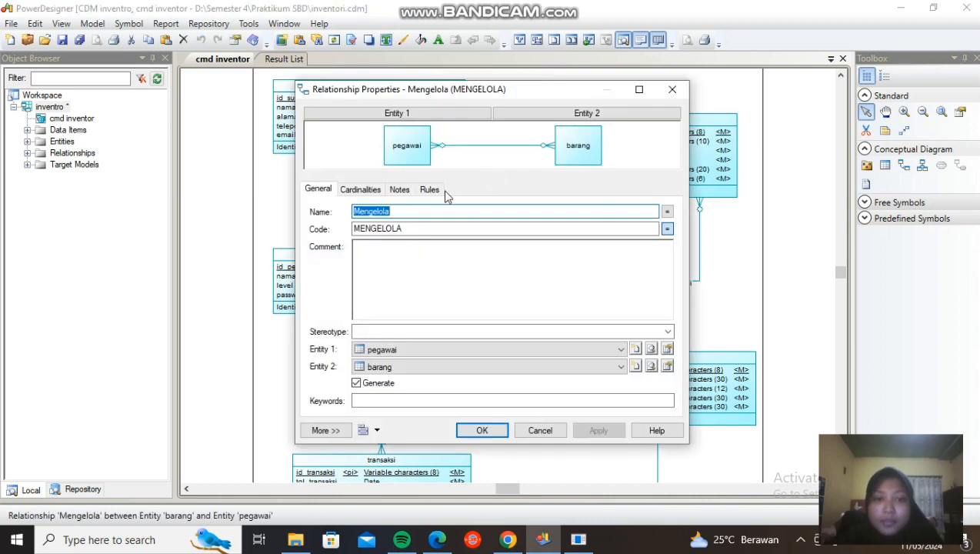
left_click(360, 189)
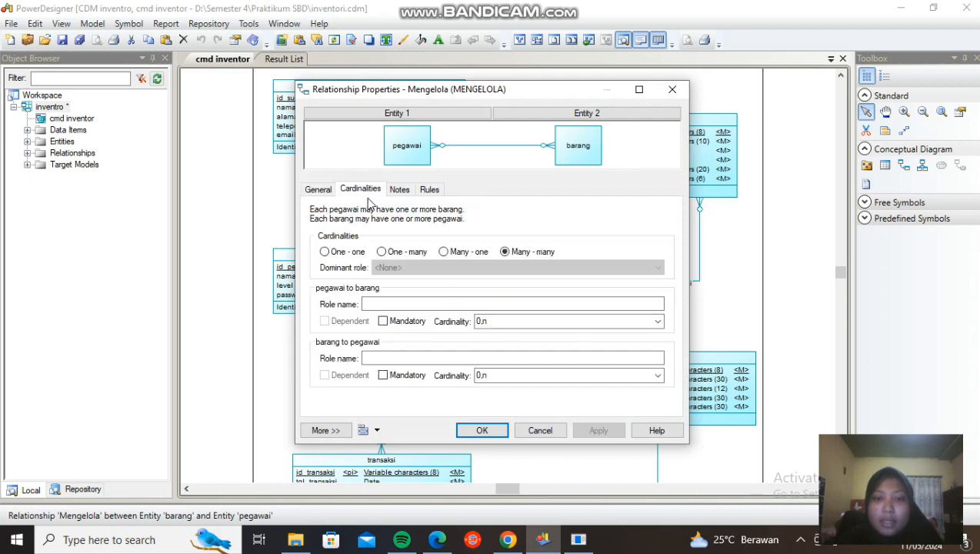
left_click(477, 430)
Review the Menangani relationship between pegawai and transaksi, including its general properties and its cardinality and mandatory settings
scroll(477, 429, "down", 3)
scroll(477, 429, "up", 2)
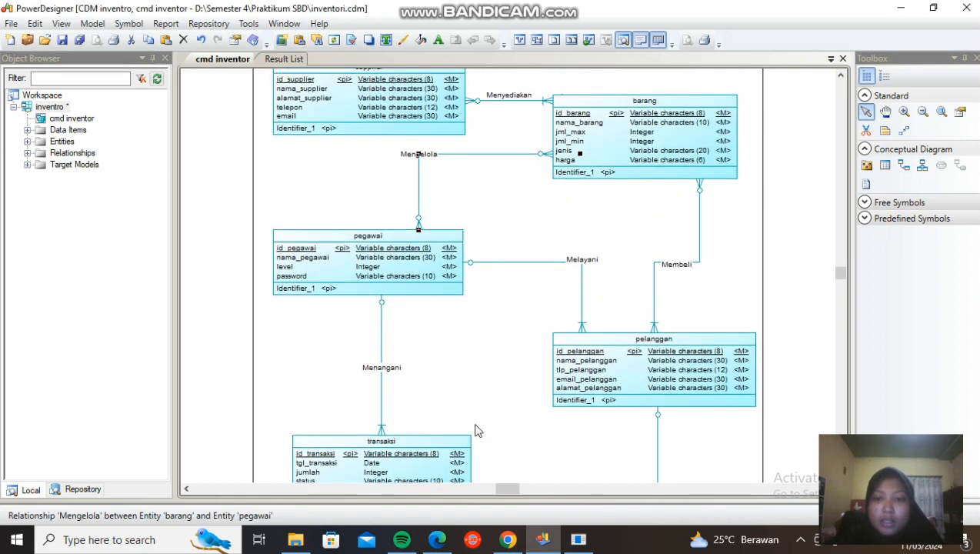
scroll(461, 415, "down", 1)
left_click(378, 347)
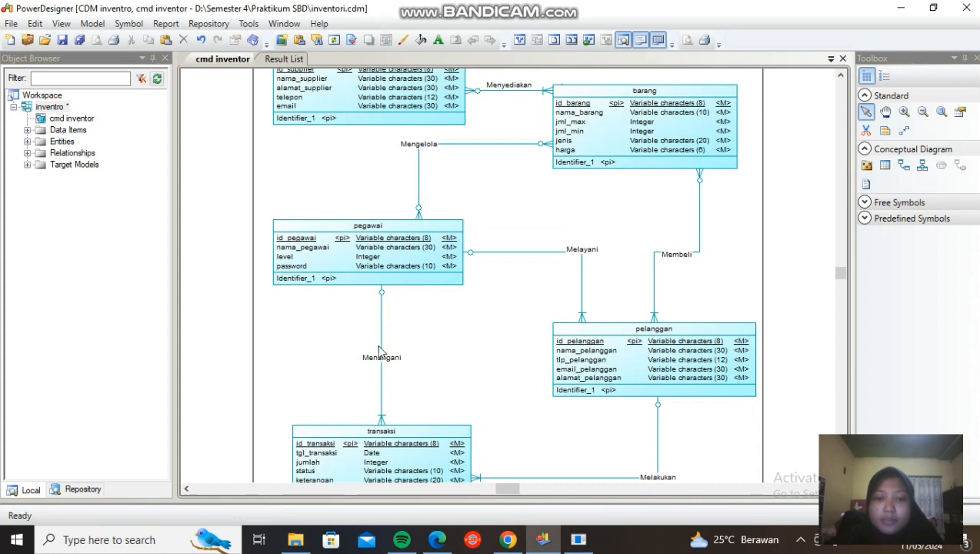
double_click(381, 351)
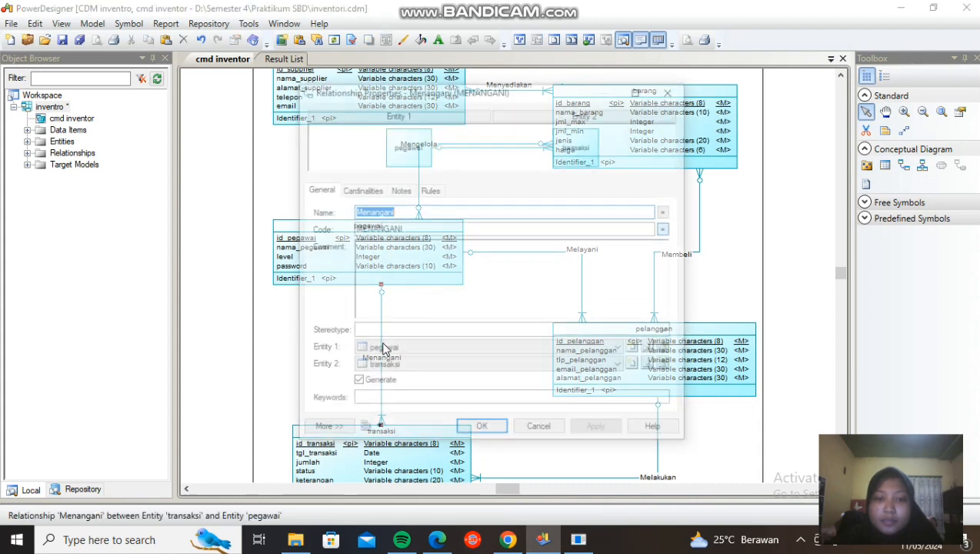
left_click(368, 193)
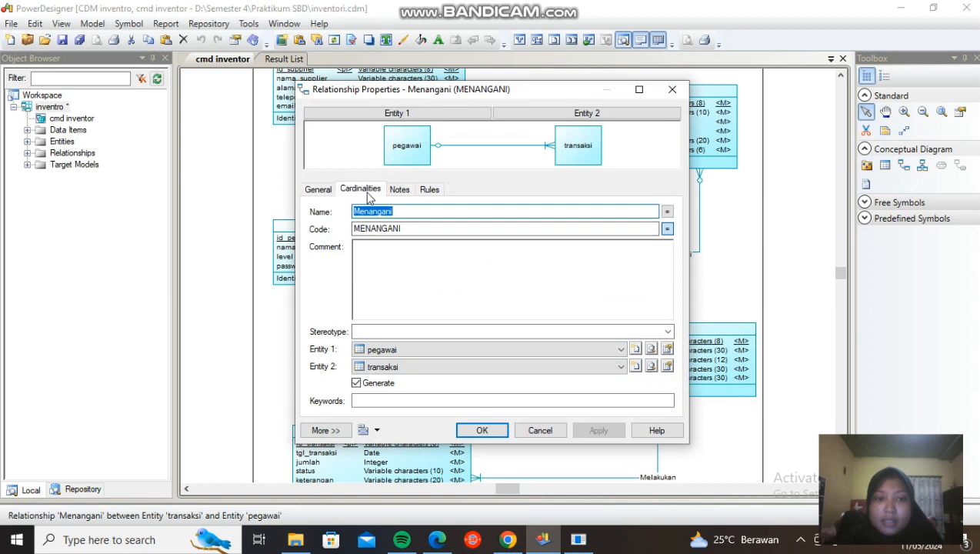
left_click(318, 190)
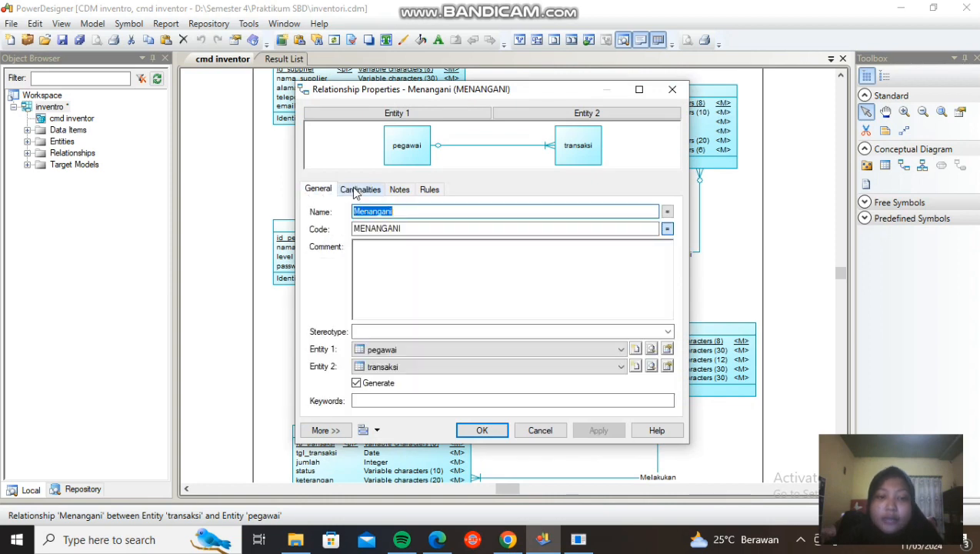
left_click(355, 193)
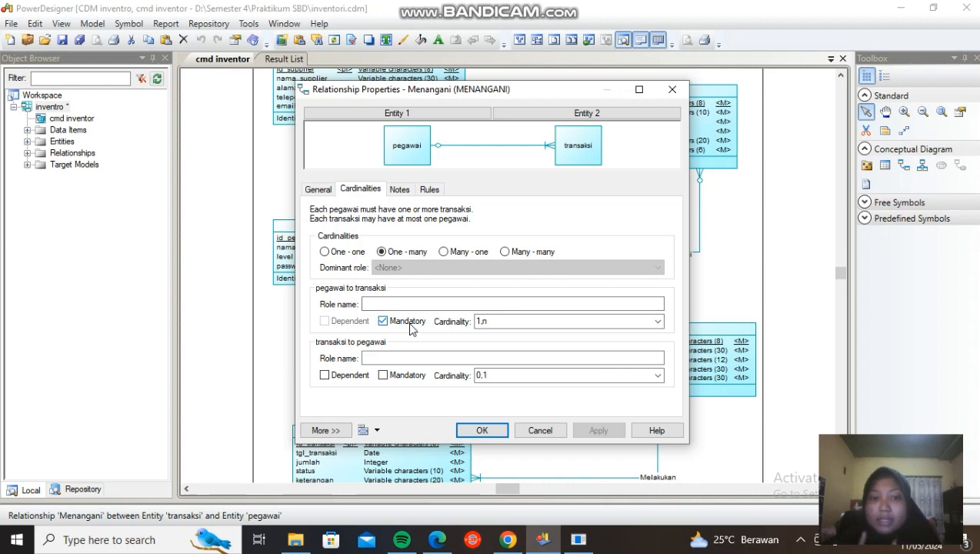
left_click(494, 435)
scroll(553, 344, "down", 5)
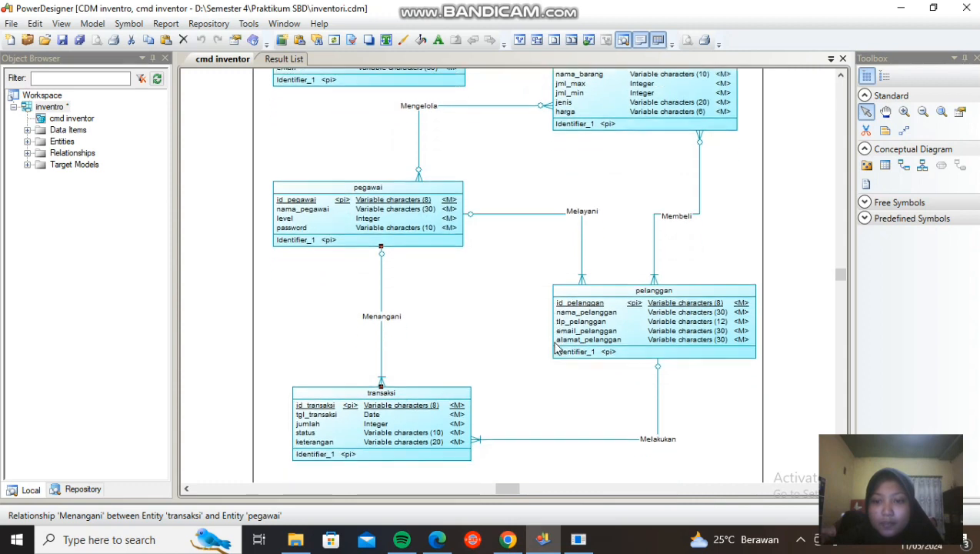
scroll(557, 348, "up", 5)
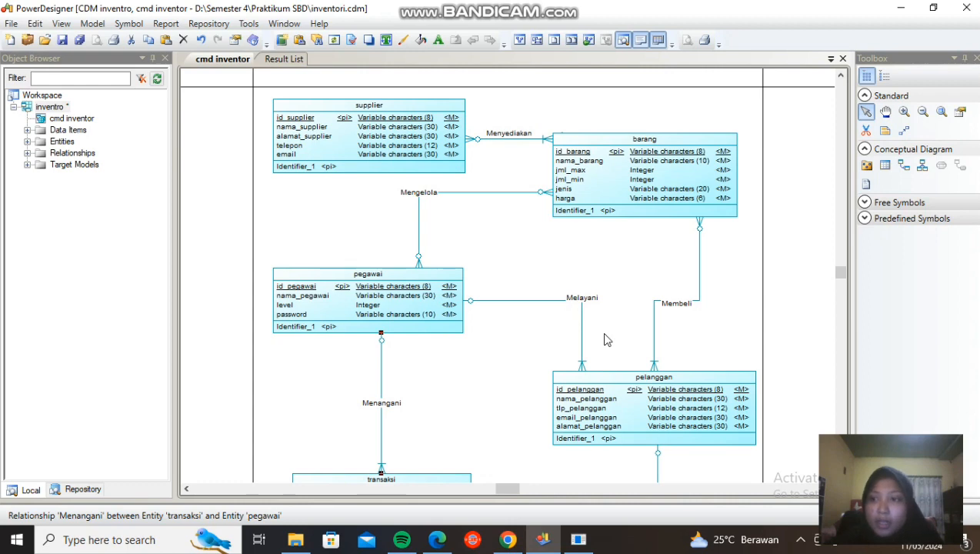
left_click(508, 539)
scroll(522, 305, "up", 4)
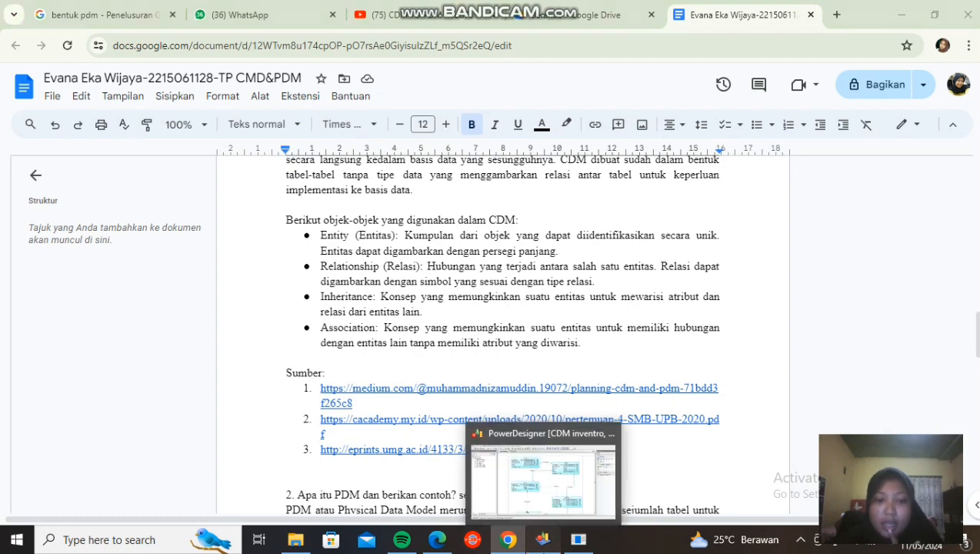
left_click(543, 540)
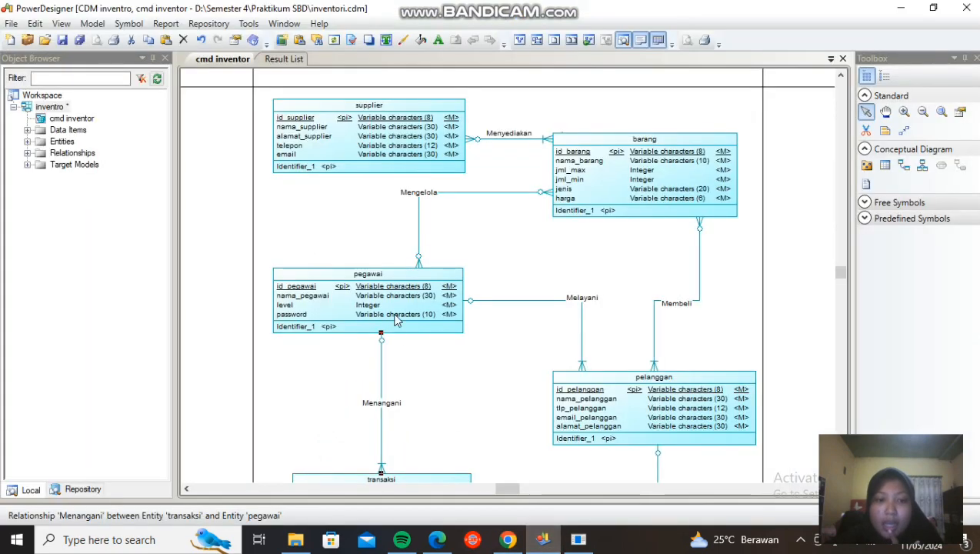
Recheck the Menangani relationship's cardinalities and linked entities, and look over the rest of the conceptual diagram
double_click(382, 375)
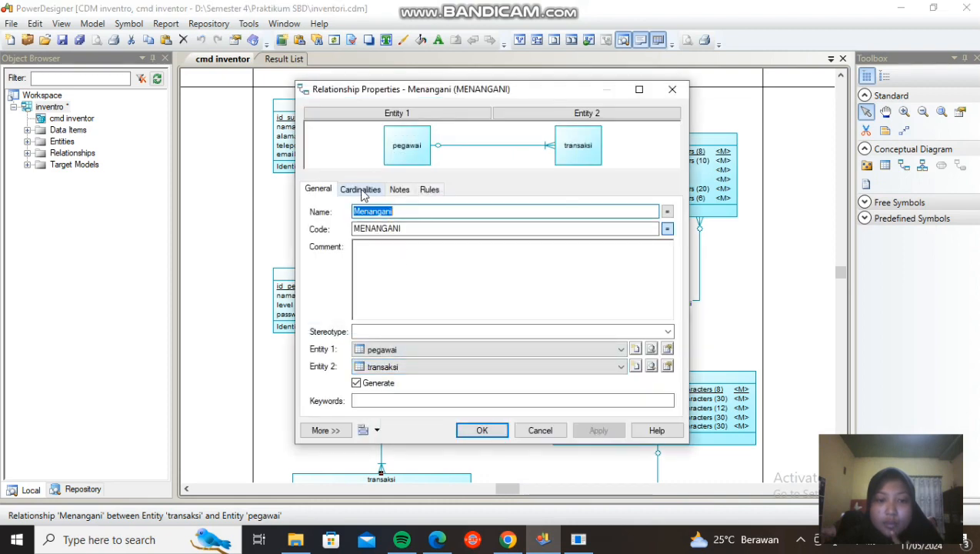
left_click(358, 189)
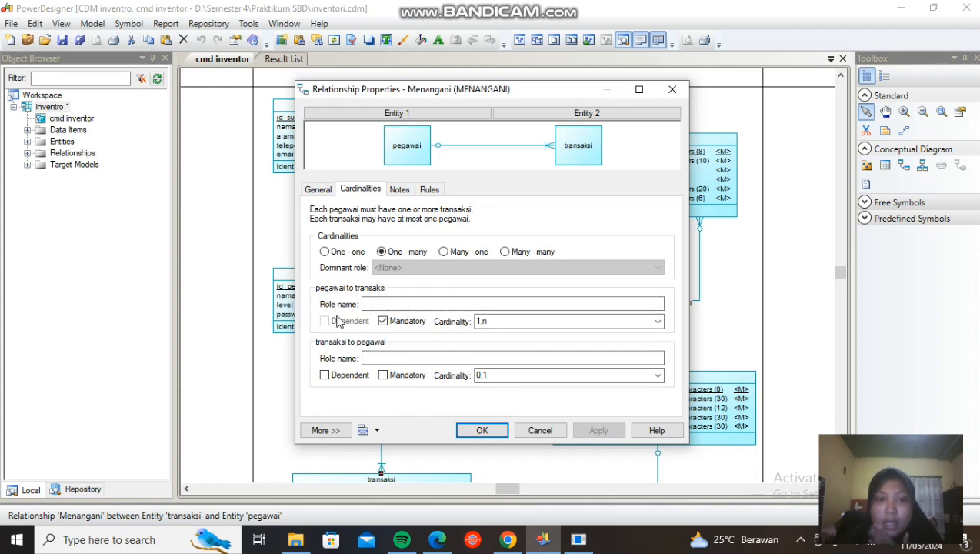
left_click(317, 190)
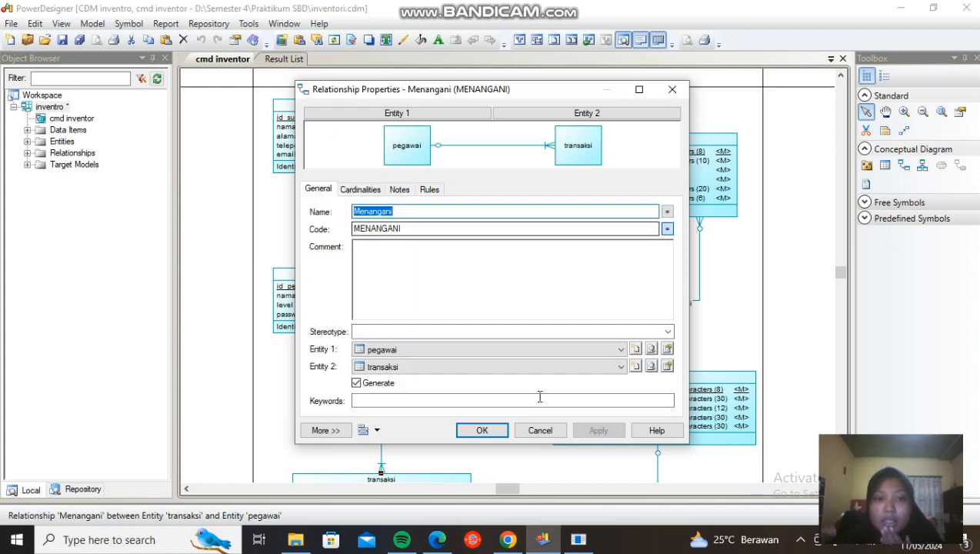
left_click(493, 432)
scroll(550, 342, "down", 5)
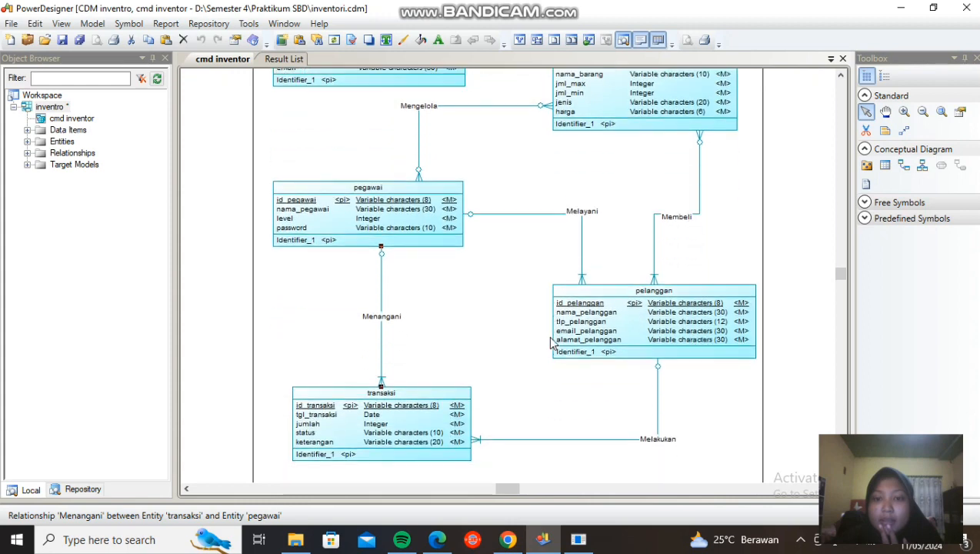
scroll(549, 338, "up", 5)
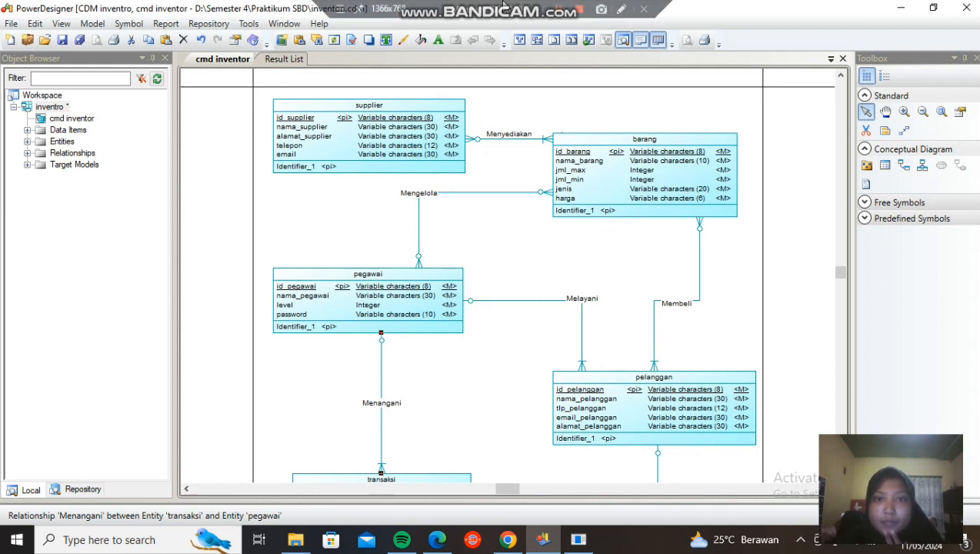
Generate a new physical data model named inventro1 for MySQL 5.0 from the conceptual model
left_click(256, 26)
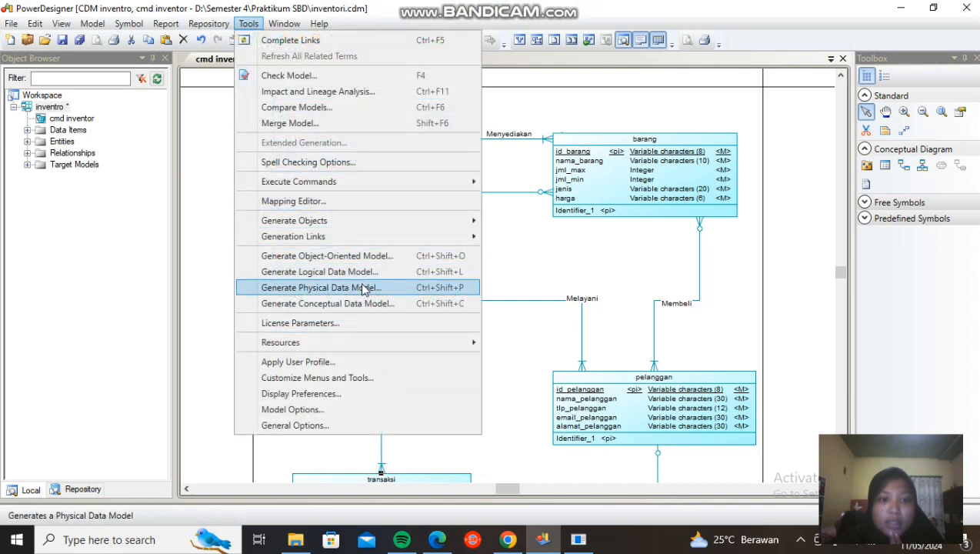
left_click(364, 290)
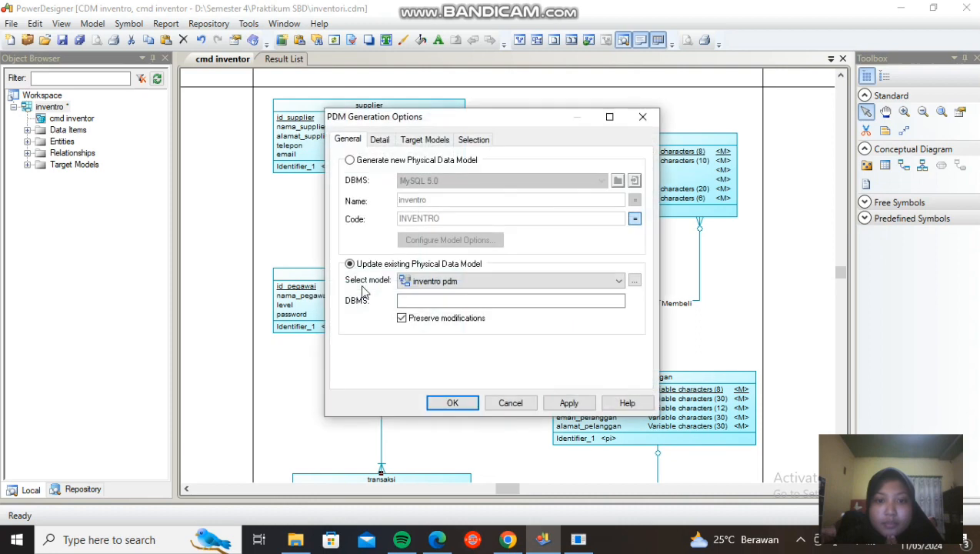
left_click(350, 161)
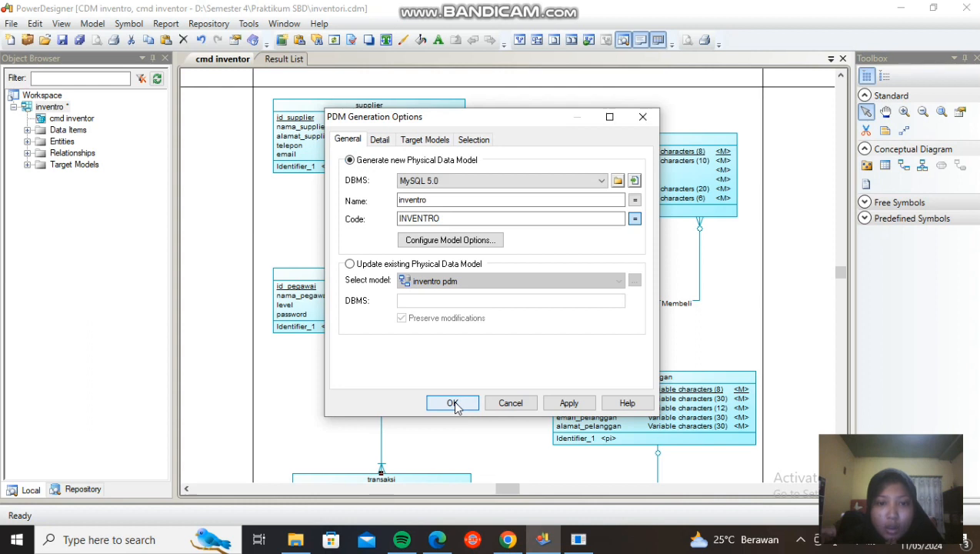
left_click(439, 200)
type("1")
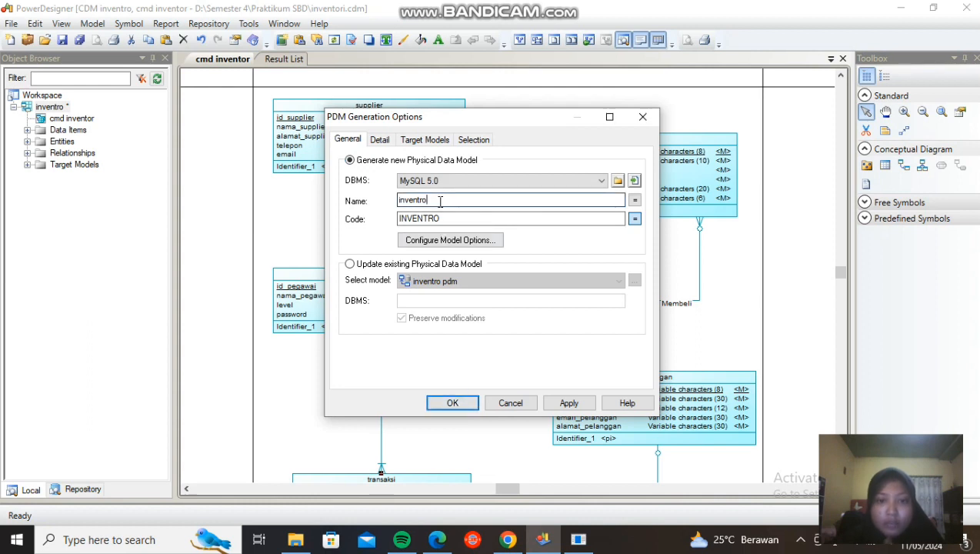
left_click(454, 403)
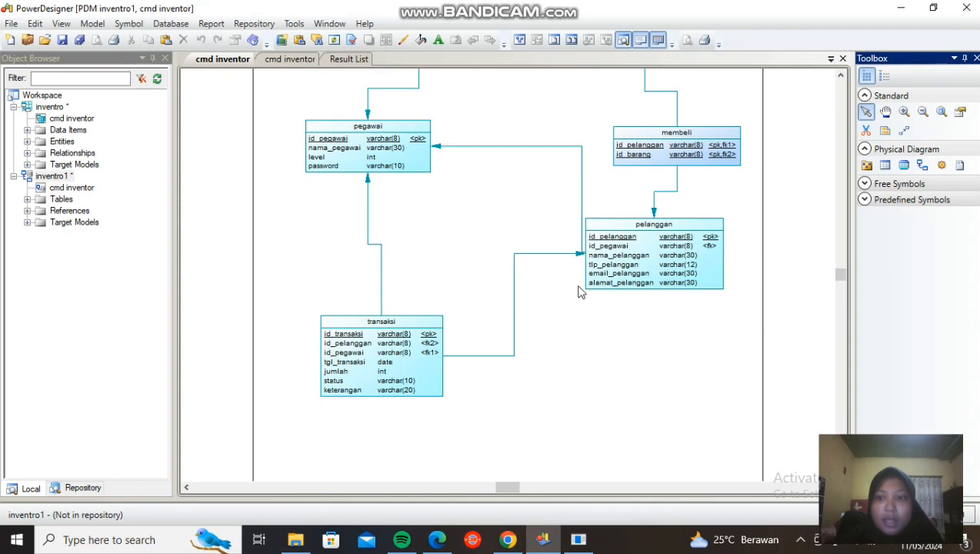
Examine the generated physical diagram's tables, column data types, primary and foreign keys, and the junction tables menyediakan, mengelola and membeli
scroll(578, 296, "up", 5)
scroll(580, 292, "down", 2)
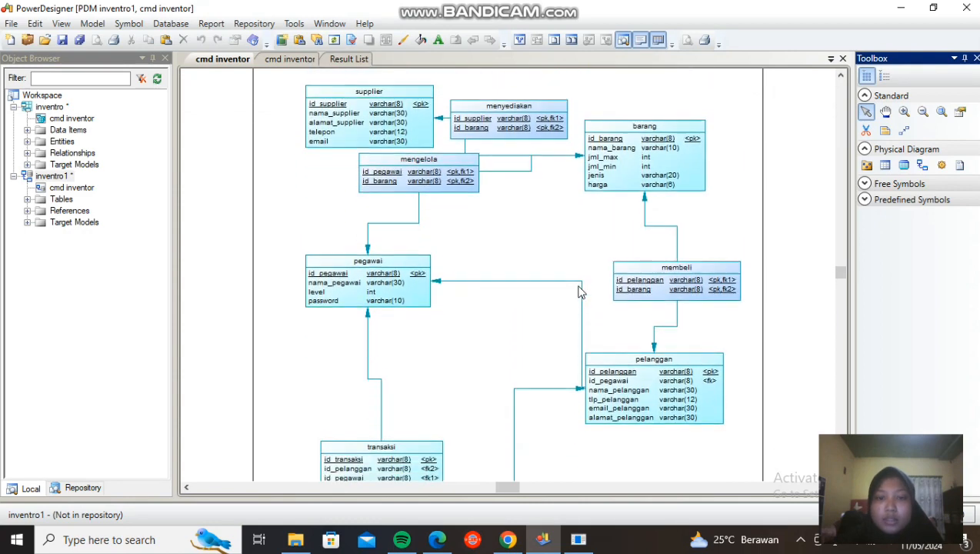
scroll(580, 293, "up", 1)
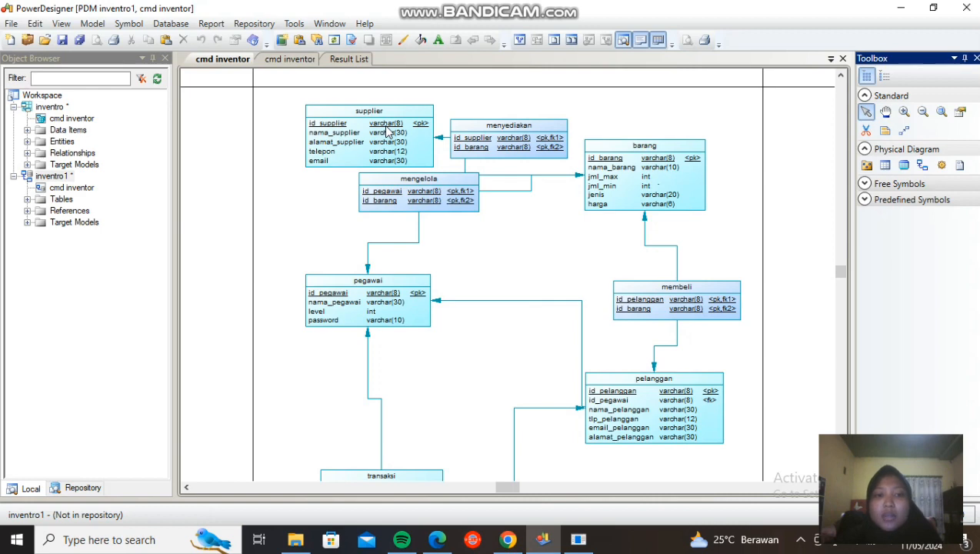
scroll(582, 321, "down", 3)
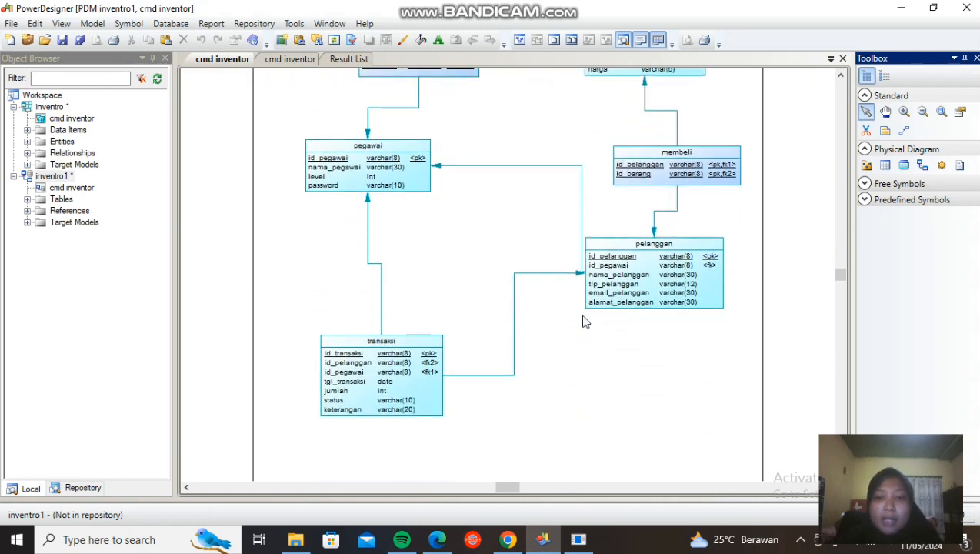
scroll(582, 321, "down", 1)
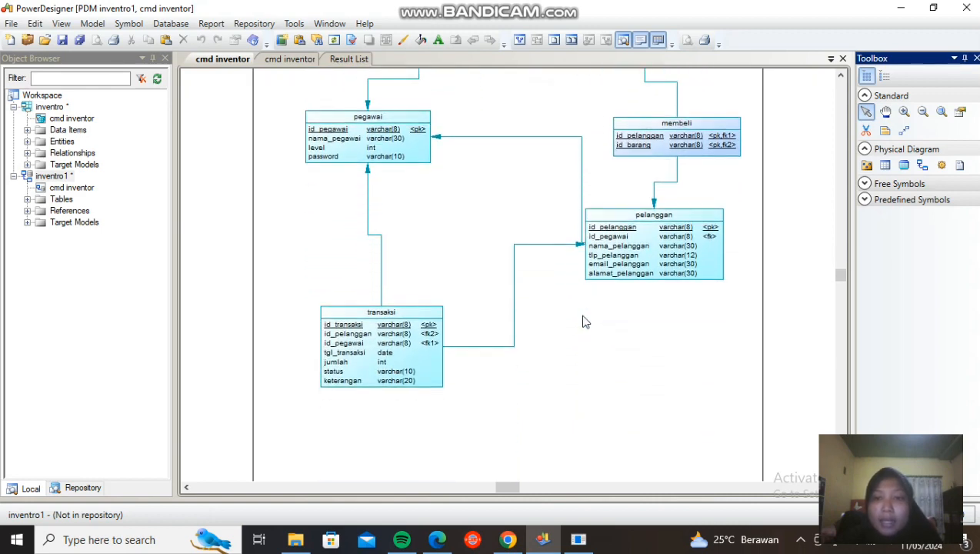
Move the mengelola table slightly down, clear of the supplier and menyediakan tables, and look over the physical diagram
scroll(582, 321, "up", 5)
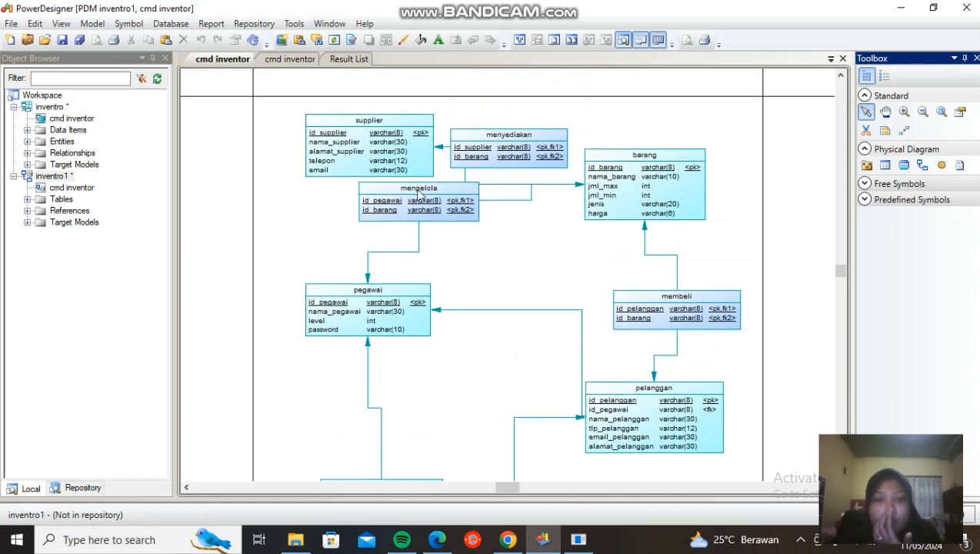
left_click_drag(435, 208, 440, 223)
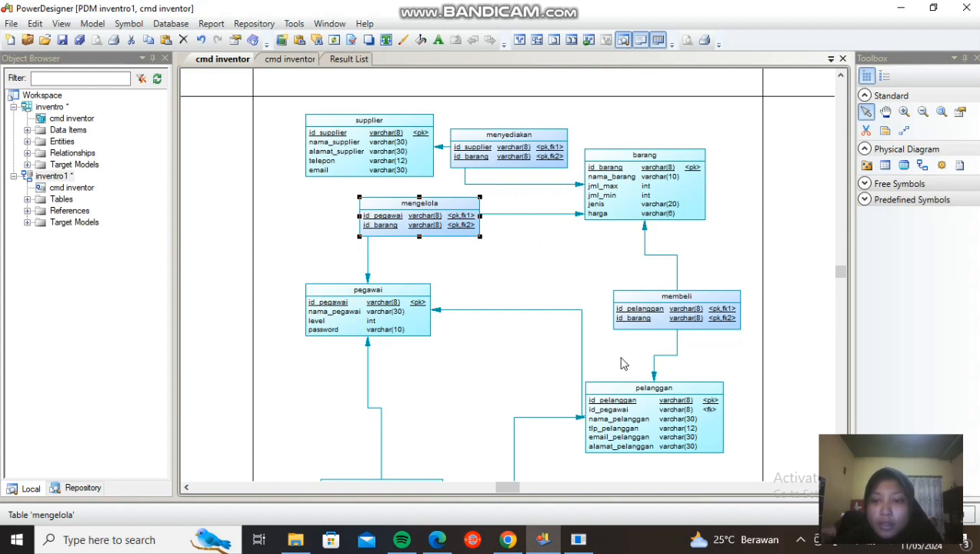
scroll(628, 354, "down", 3)
scroll(624, 364, "up", 4)
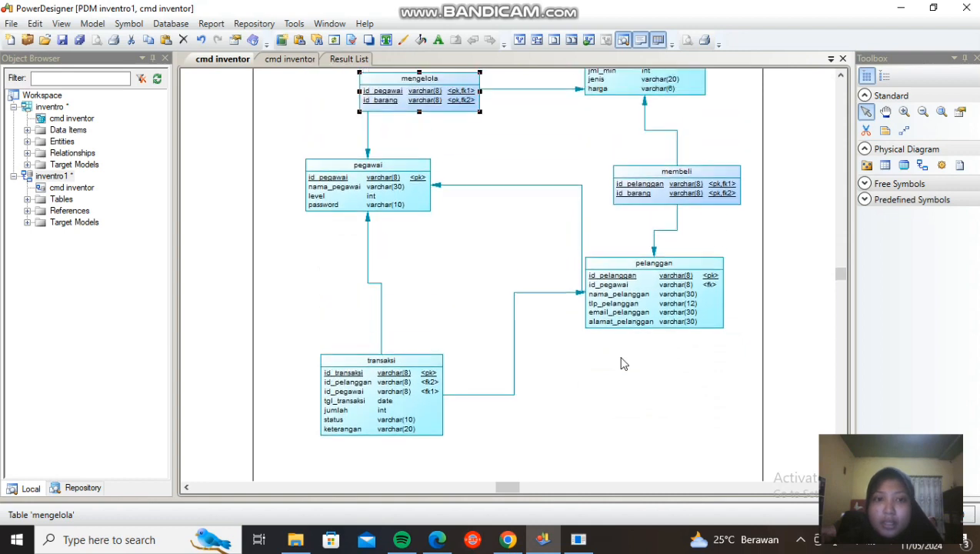
scroll(624, 364, "down", 2)
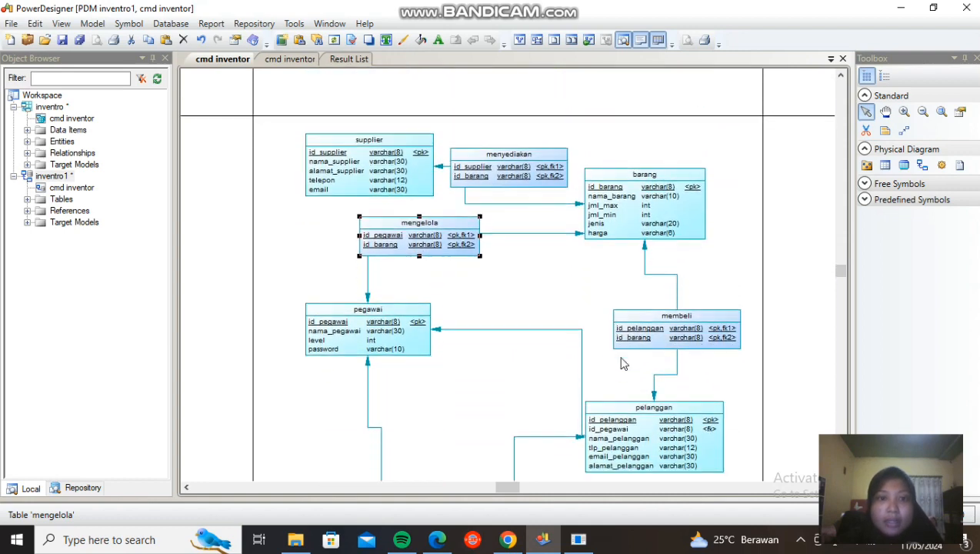
scroll(623, 362, "up", 1)
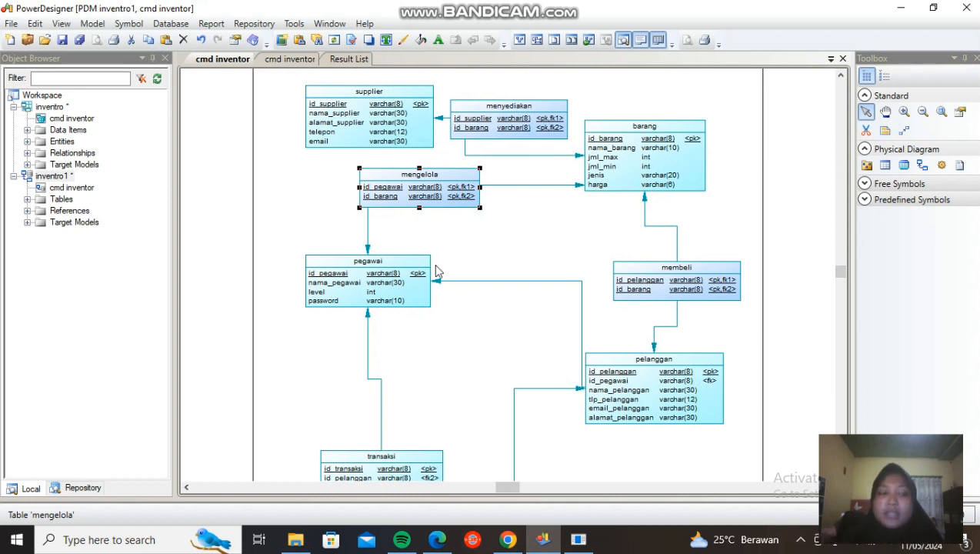
Start database generation for the physical model and set the SQL script's file name to dbmsinventori.sql
left_click(170, 23)
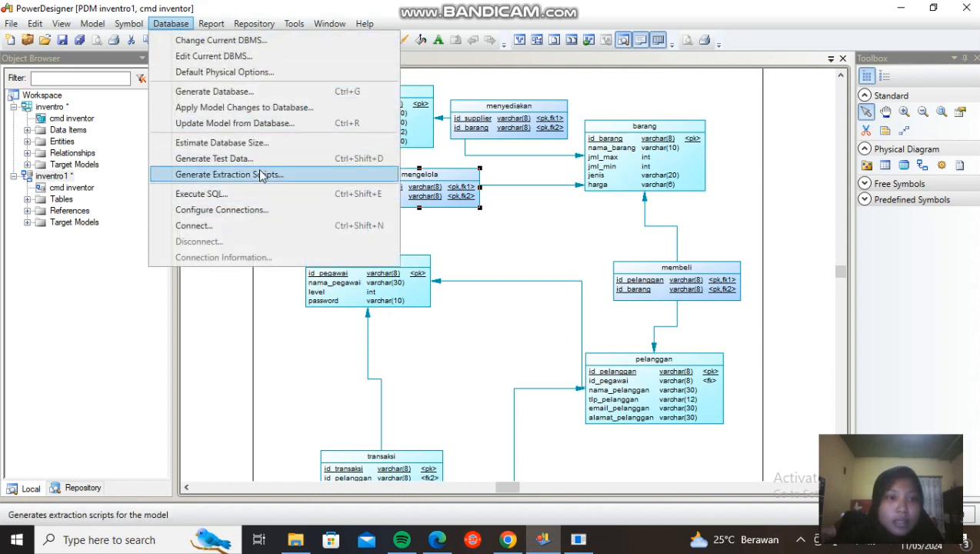
left_click(257, 91)
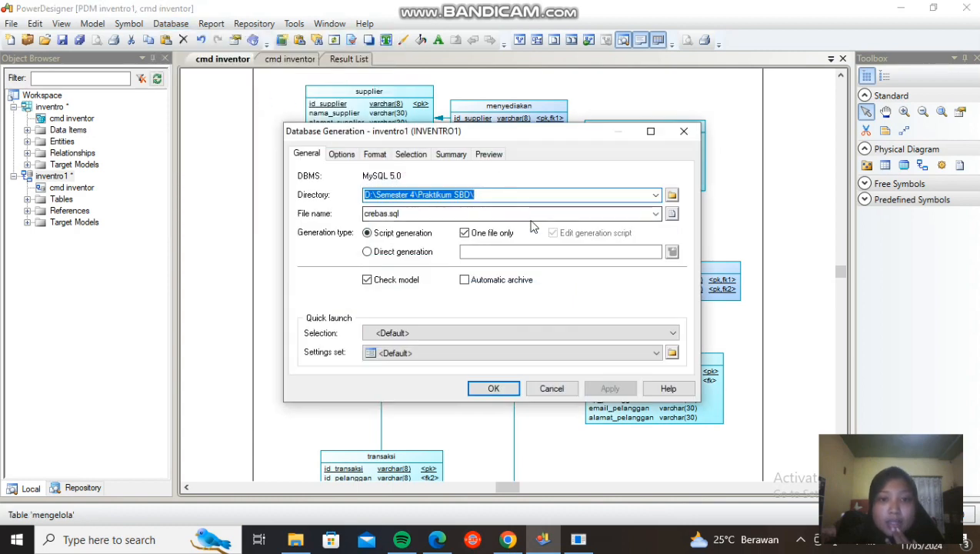
left_click(464, 214)
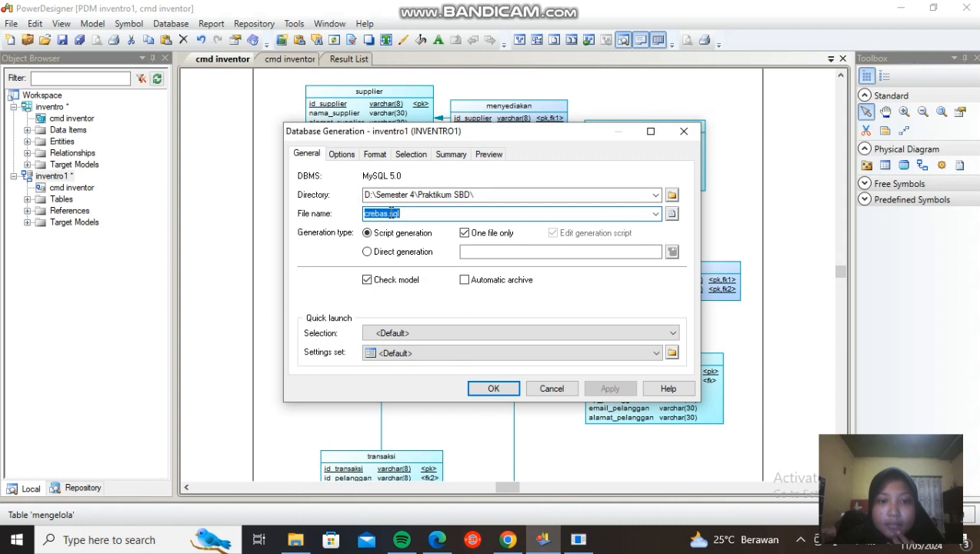
left_click(391, 213)
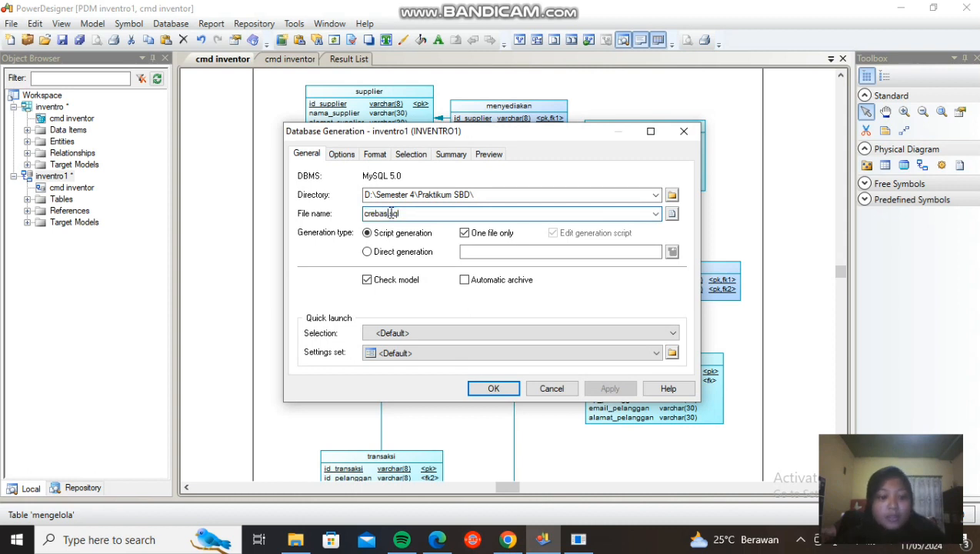
type("1")
key("BackSpace")
key("BackSpace")
key("BackSpace")
key("BackSpace")
key("BackSpace")
key("BackSpace")
key("BackSpace")
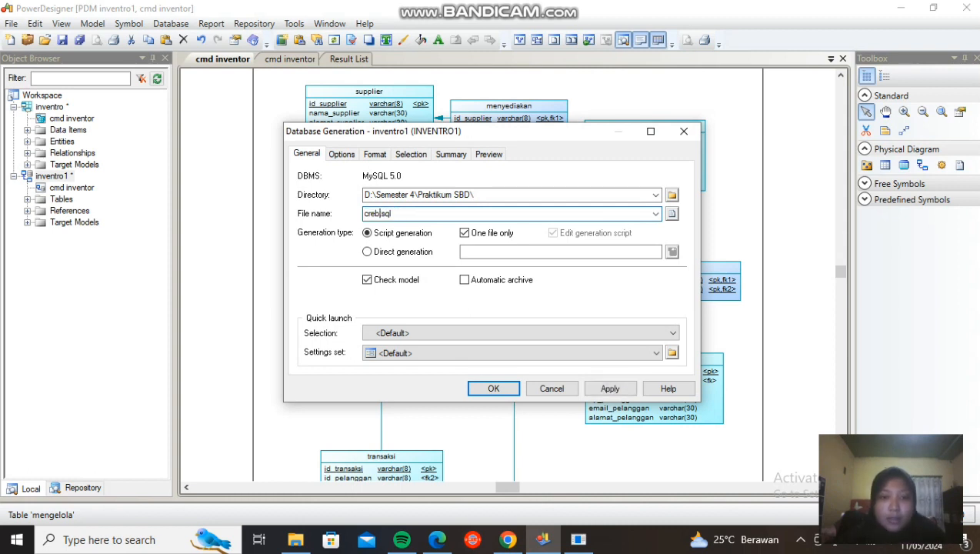
type("dtbs")
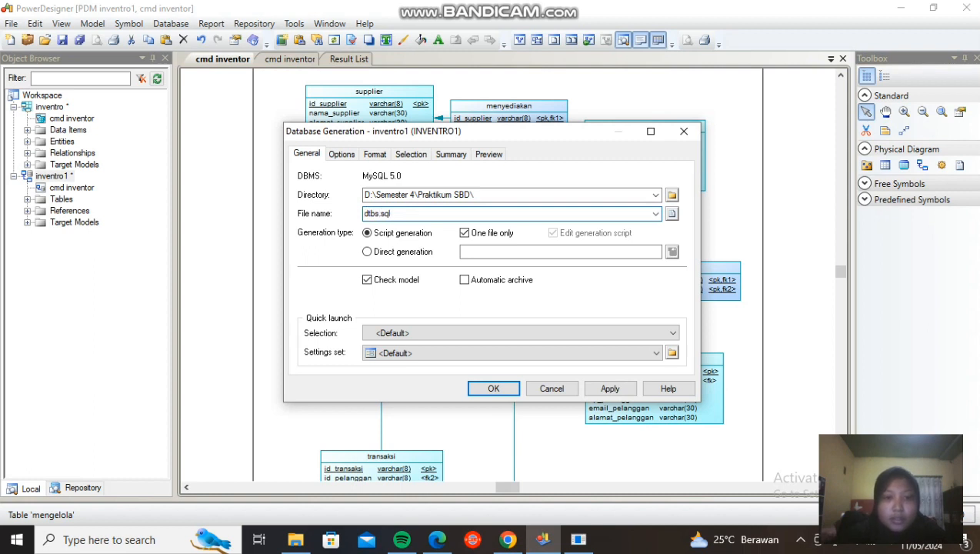
key("BackSpace")
key("BackSpace")
key("BackSpace")
type("bms")
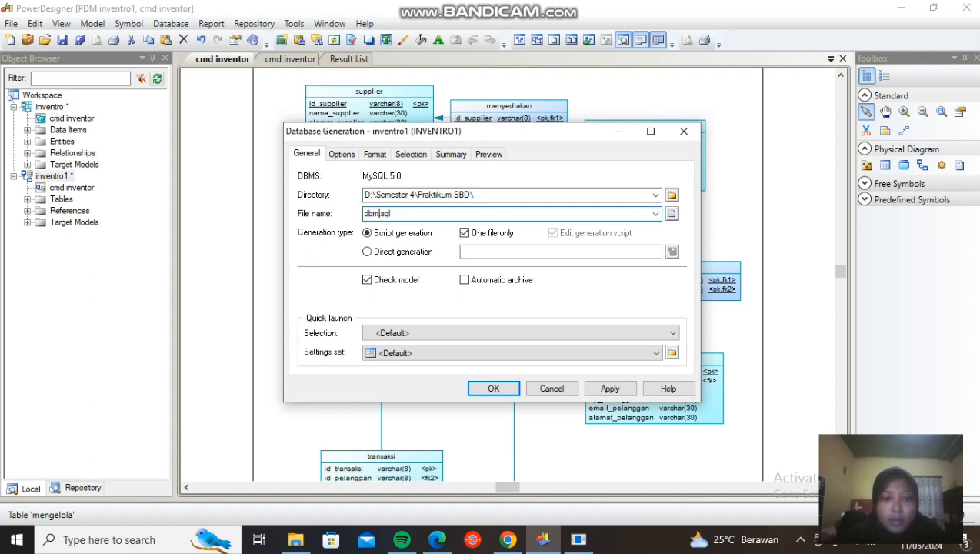
type("inventori")
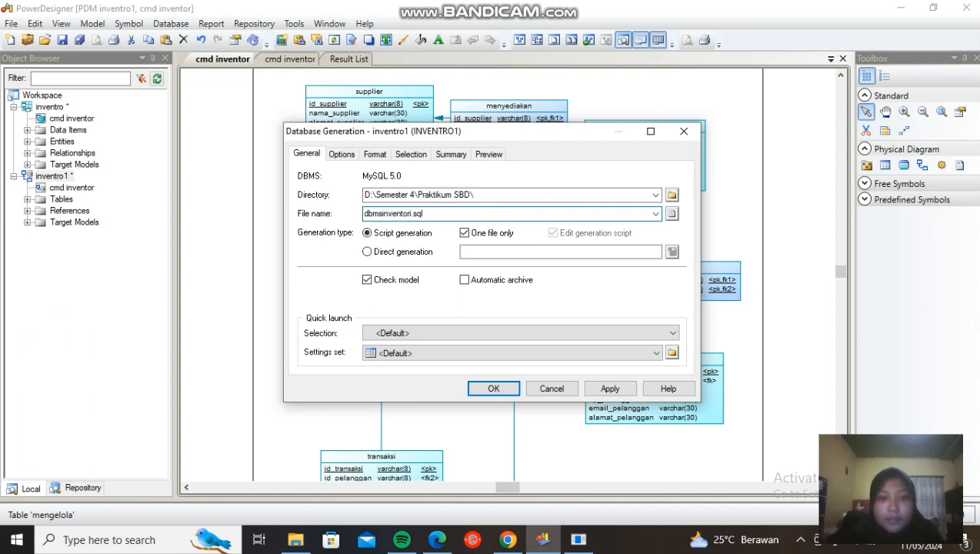
Generate the database script and open the resulting dbmsinventori.sql file in a maximized Notepad window
left_click(493, 389)
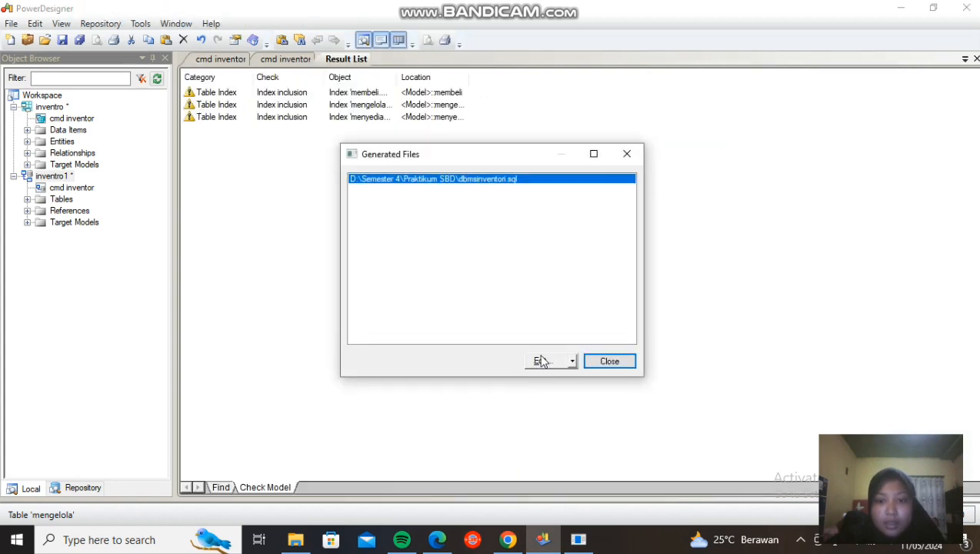
left_click(541, 361)
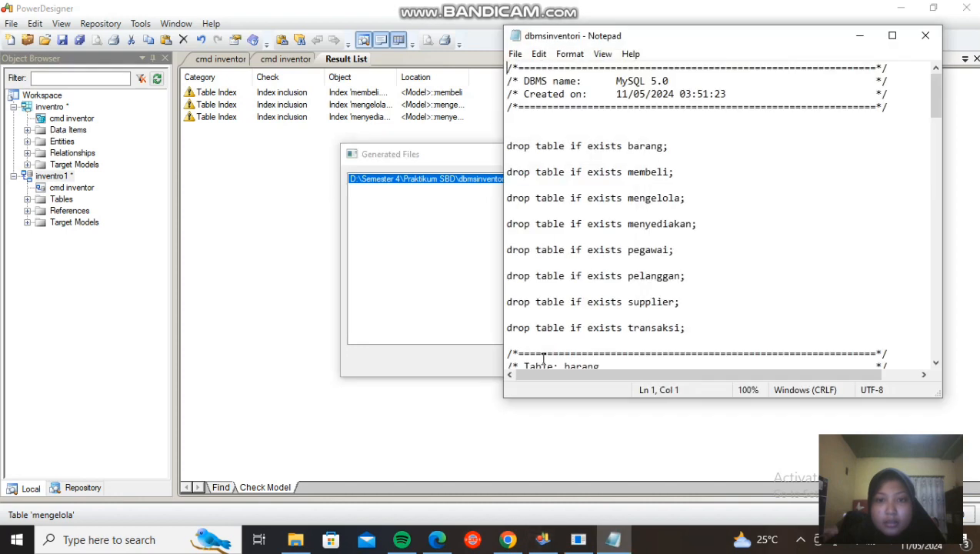
scroll(679, 280, "down", 2)
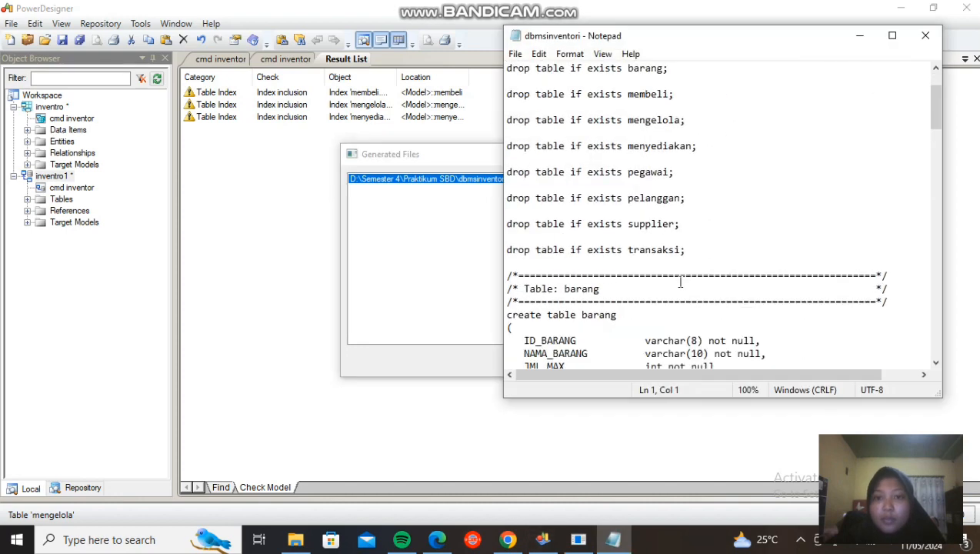
left_click(892, 35)
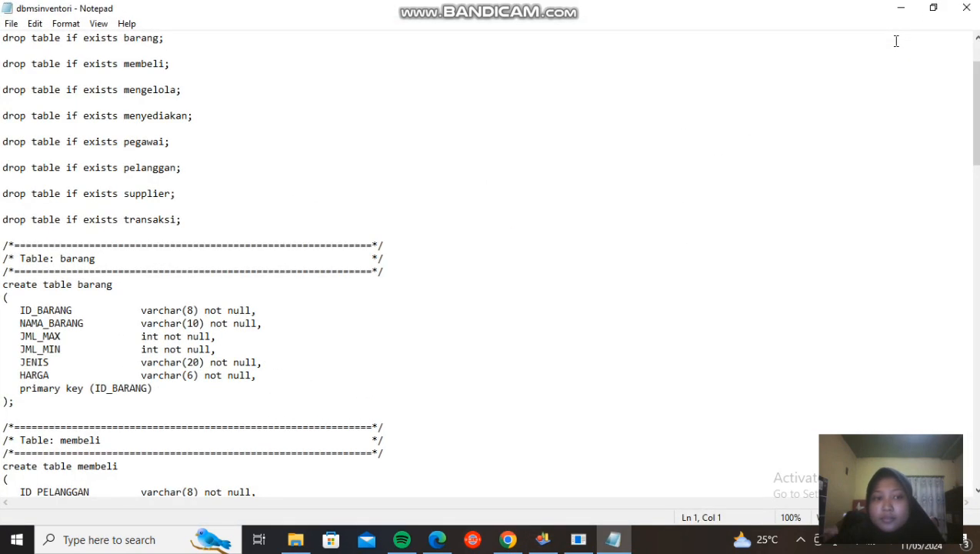
Examine the generated SQL script's drop table statements, create table definitions with columns and primary keys, and foreign key constraints
scroll(477, 156, "down", 10)
scroll(478, 156, "up", 12)
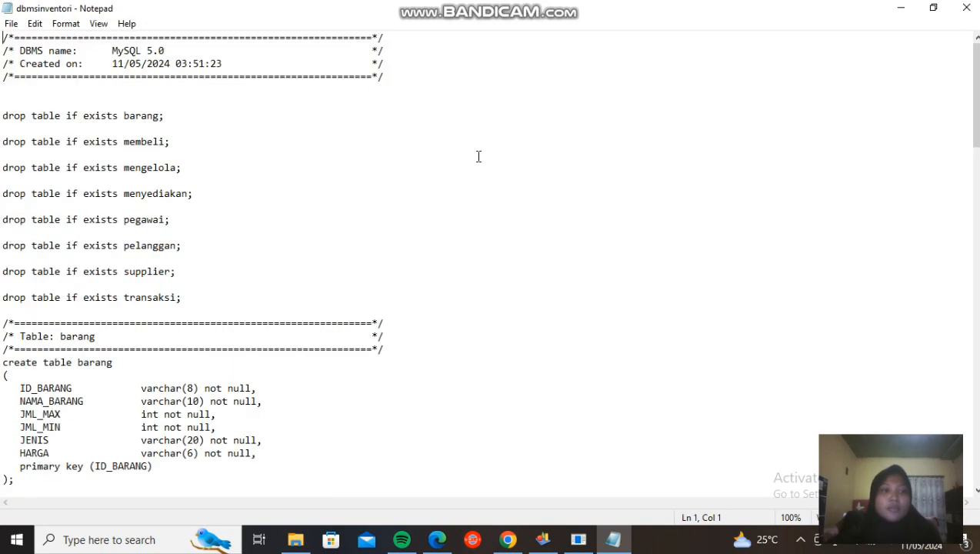
scroll(477, 156, "down", 2)
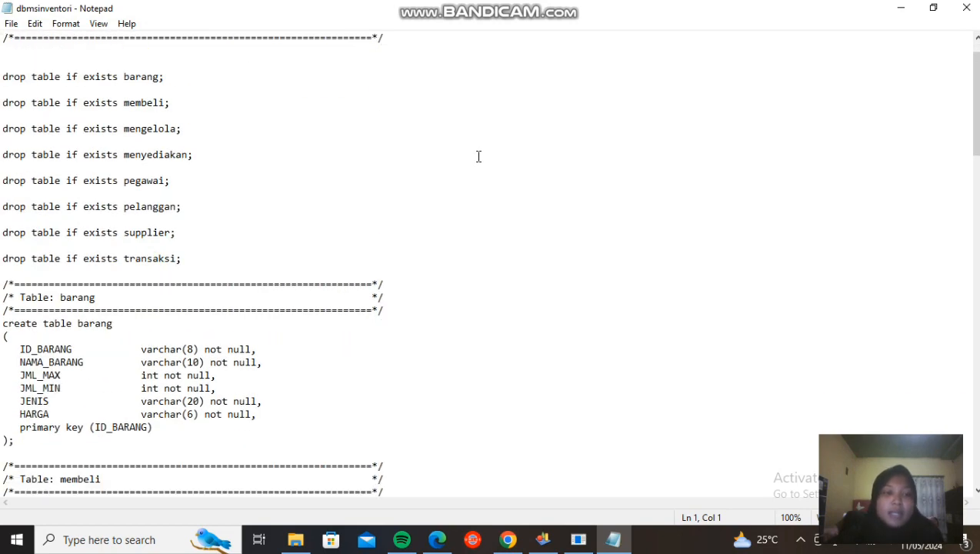
scroll(478, 156, "up", 2)
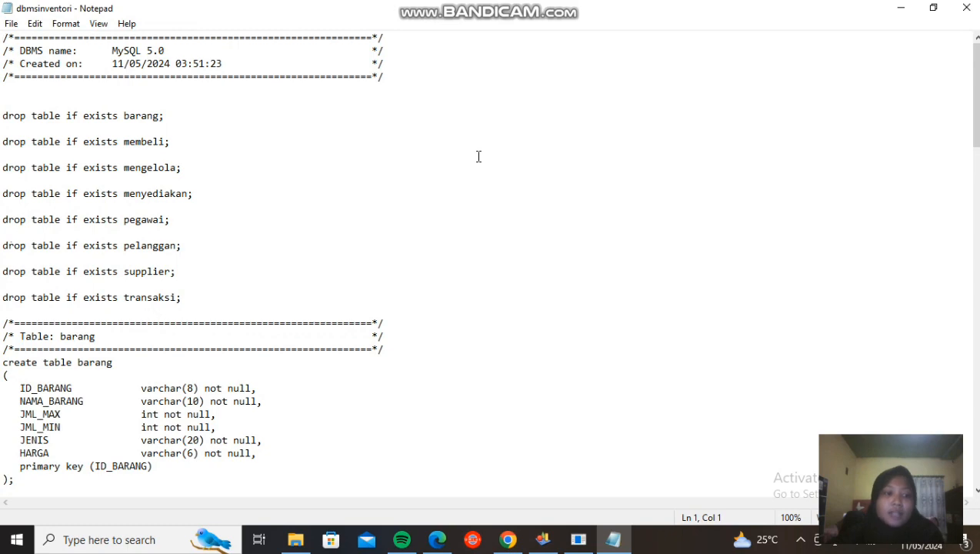
scroll(478, 156, "down", 6)
scroll(478, 156, "up", 6)
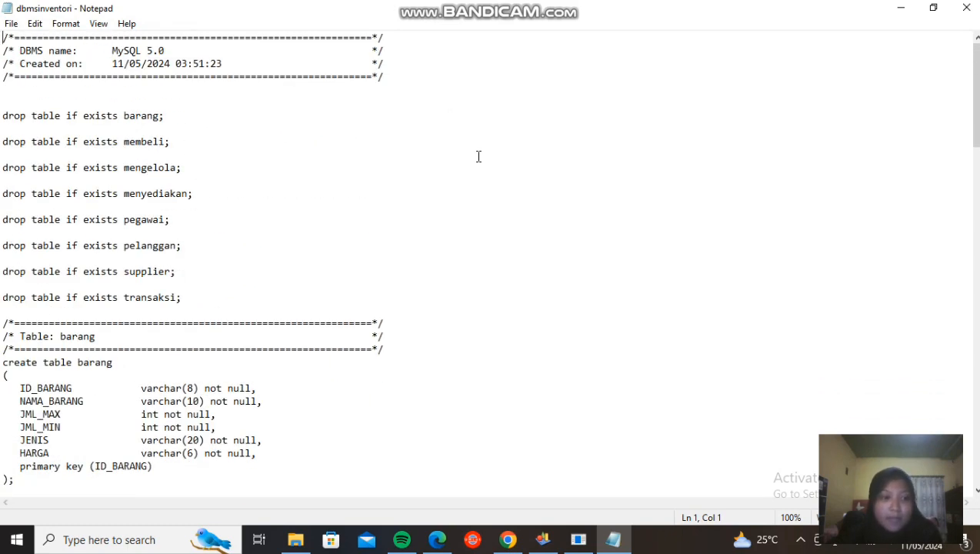
scroll(302, 384, "down", 8)
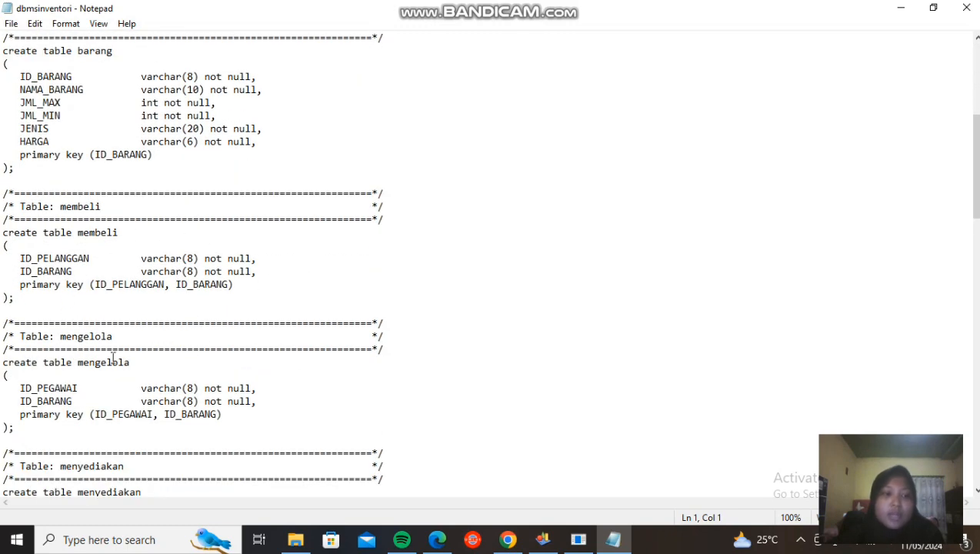
scroll(113, 357, "down", 8)
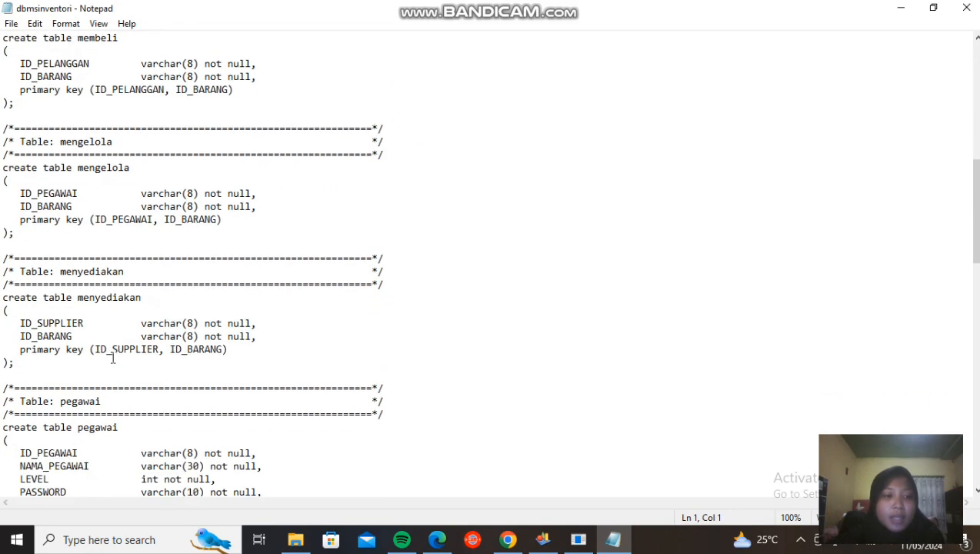
scroll(114, 358, "down", 12)
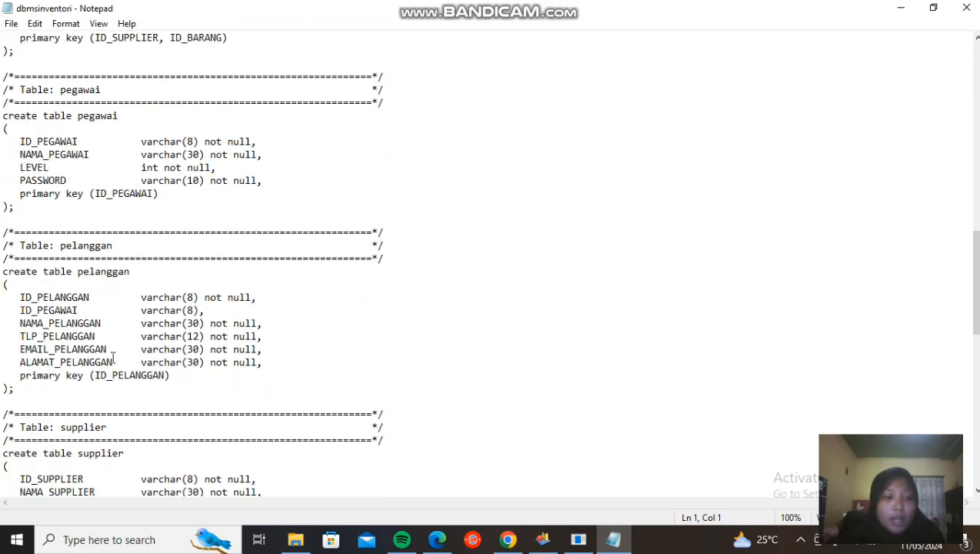
scroll(113, 357, "down", 10)
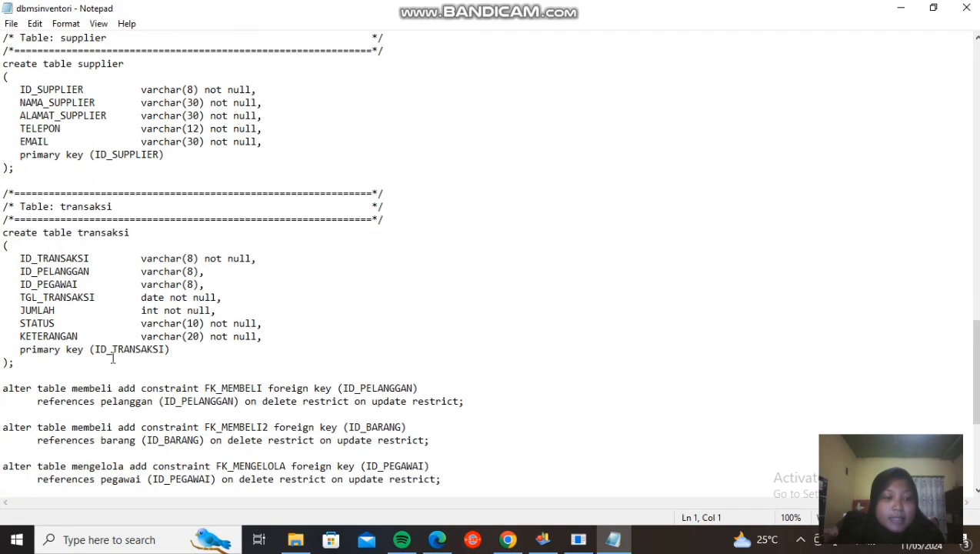
Skim the whole script again from the MySQL header through the table definitions and return to its beginning
scroll(113, 357, "up", 20)
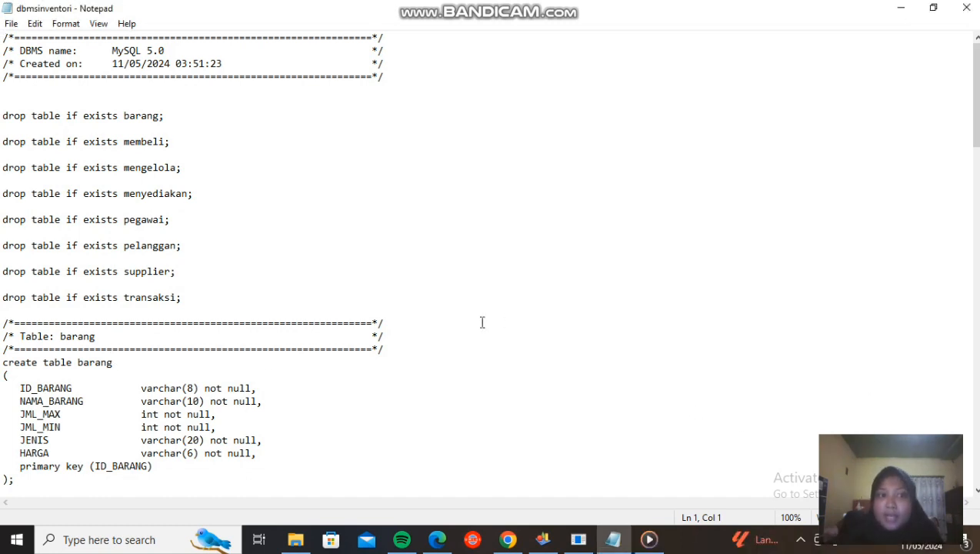
scroll(482, 323, "down", 13)
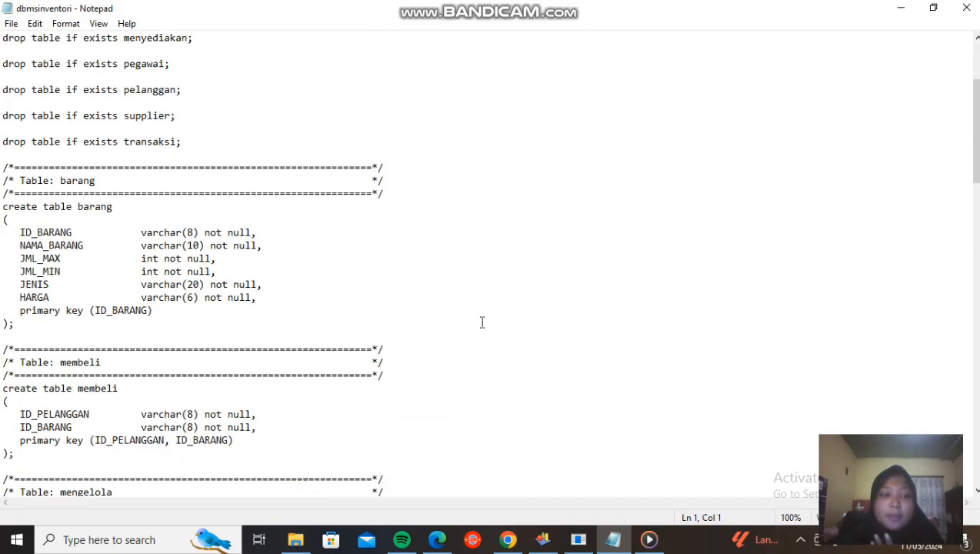
scroll(482, 322, "down", 20)
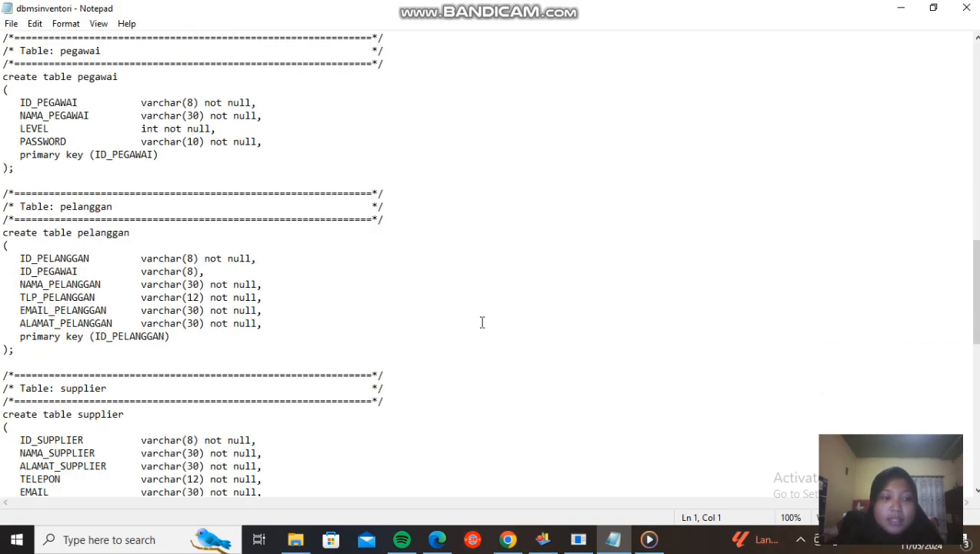
scroll(482, 322, "up", 19)
scroll(482, 322, "up", 15)
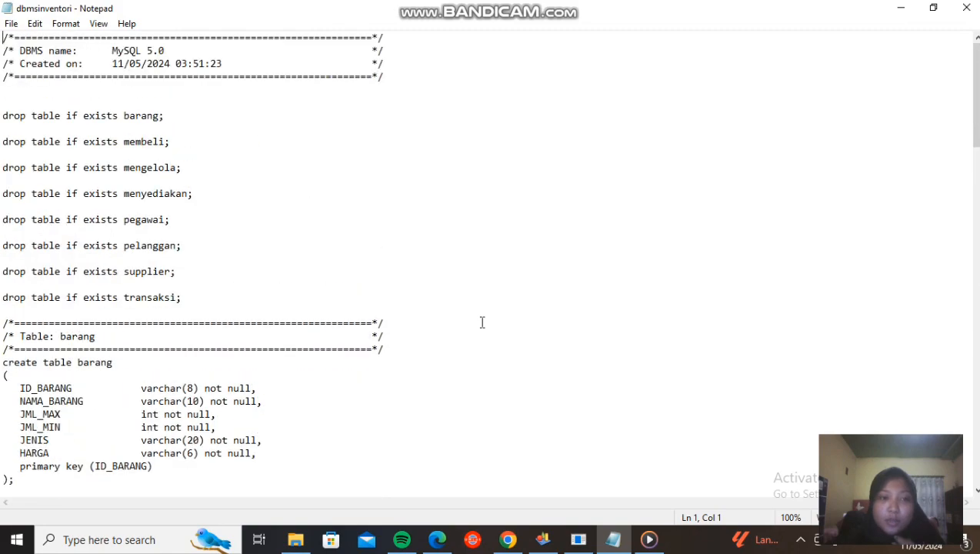
scroll(482, 322, "down", 20)
scroll(482, 323, "up", 20)
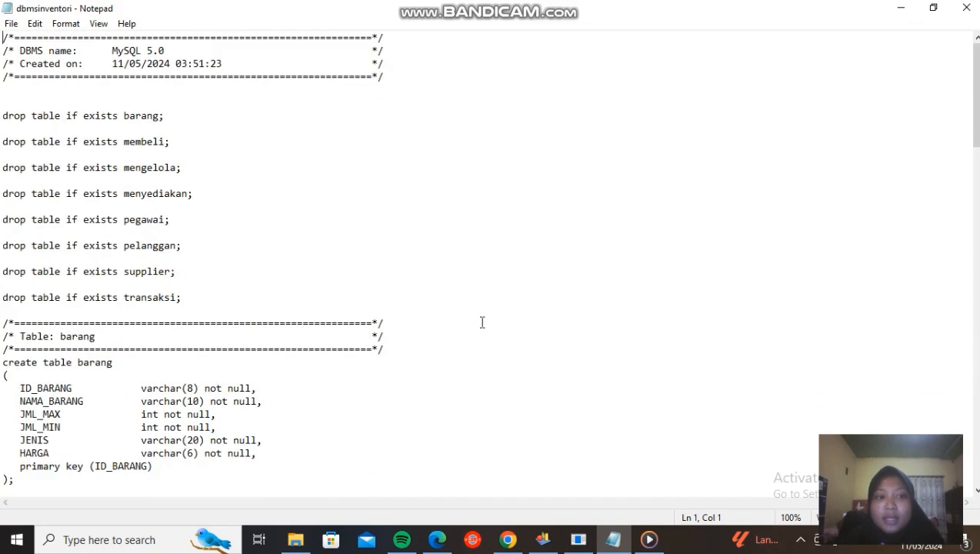